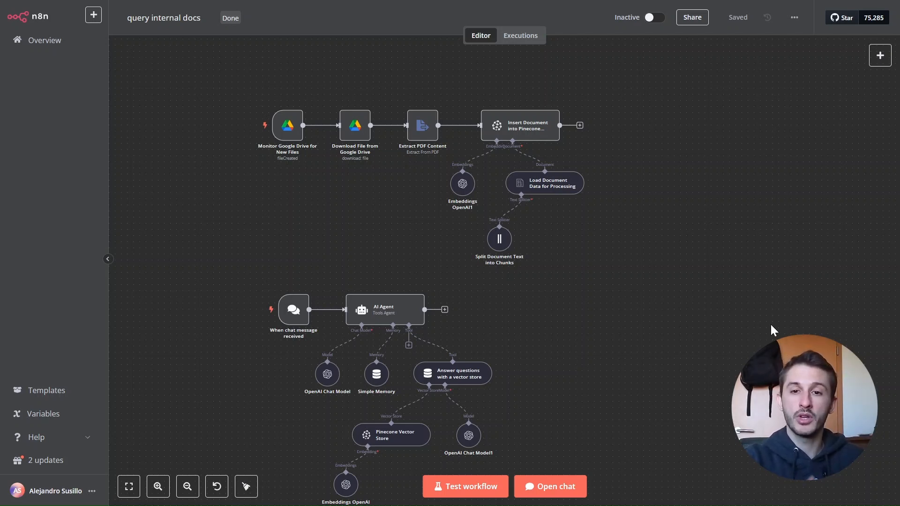
# Examine the query internal docs workflow, covering the Google Drive to Pinecone ingestion branch and the chat AI Agent branch.
pyautogui.scroll(-3, 516, 338)
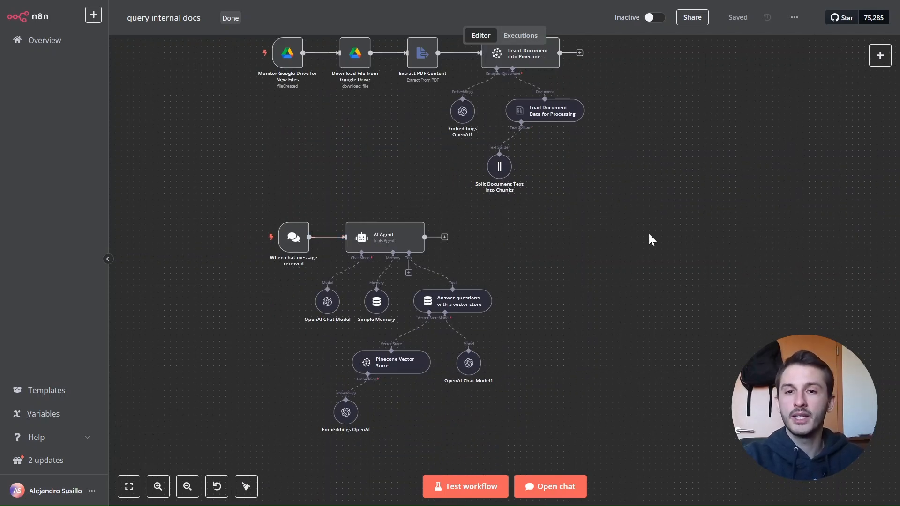
pyautogui.scroll(3, 649, 235)
pyautogui.scroll(-2, 171, 165)
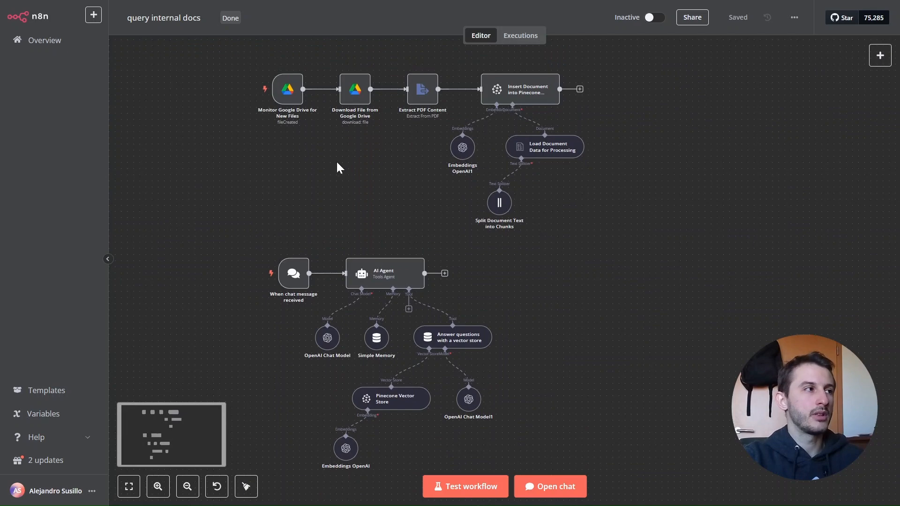
pyautogui.moveTo(190, 47); pyautogui.dragTo(703, 203)
pyautogui.moveTo(183, 225); pyautogui.dragTo(624, 446)
pyautogui.click(608, 334)
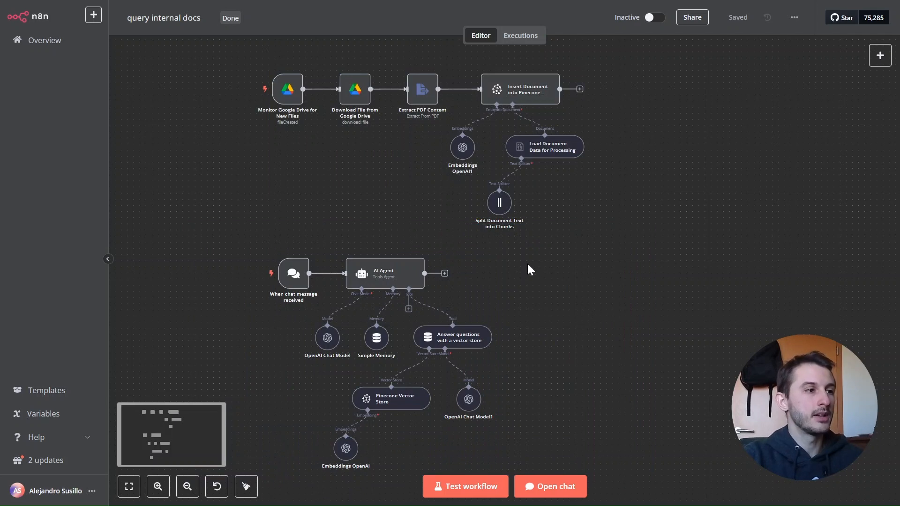
pyautogui.moveTo(374, 205); pyautogui.dragTo(424, 253)
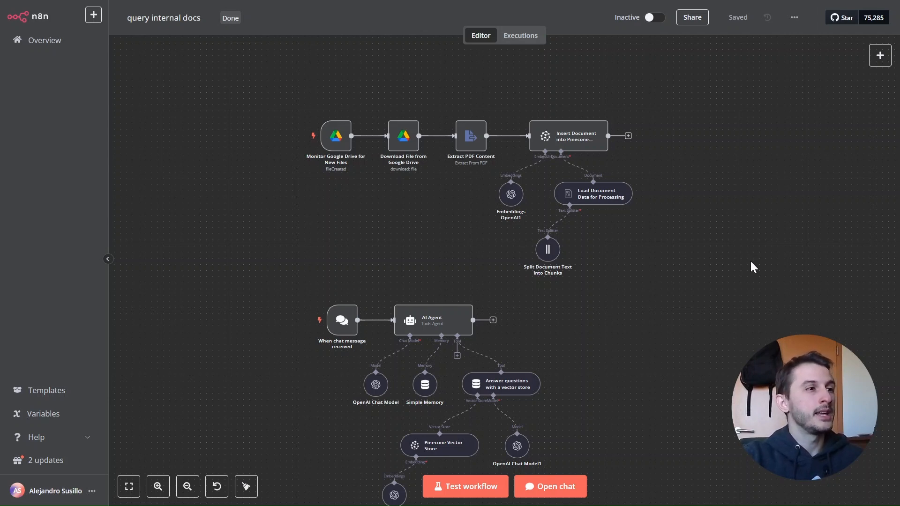
pyautogui.moveTo(191, 77); pyautogui.dragTo(595, 255)
pyautogui.click(736, 306)
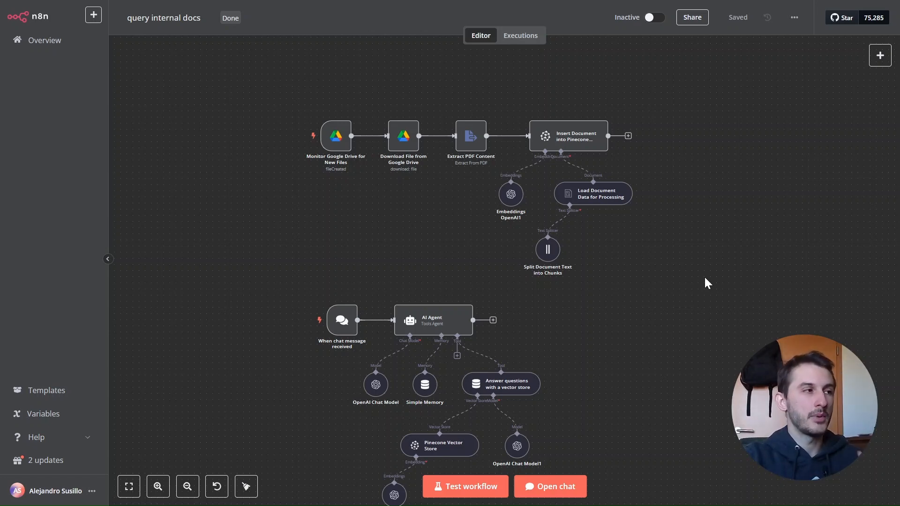
# Open the Monitor Google Drive for New Files trigger and review its Trigger On, Folder and Watch For settings.
pyautogui.scroll(2, 378, 169)
pyautogui.moveTo(439, 247); pyautogui.dragTo(401, 298)
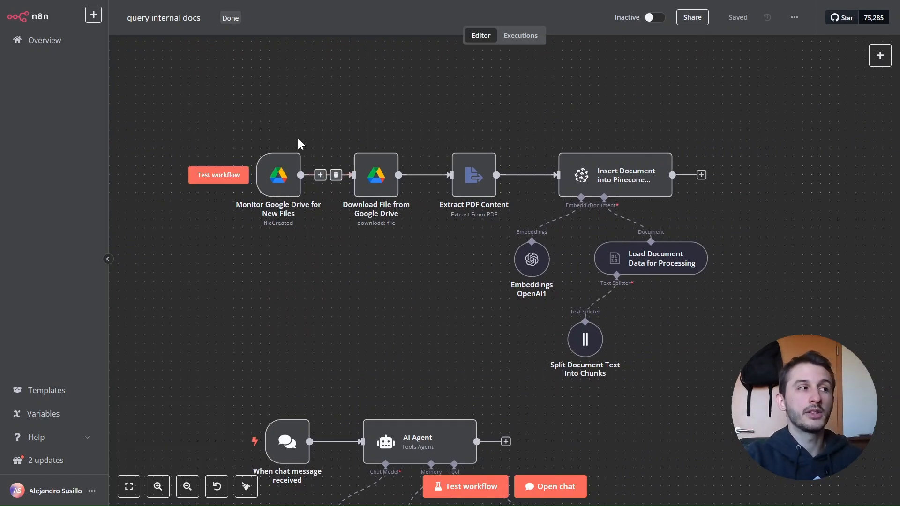
pyautogui.doubleClick(279, 185)
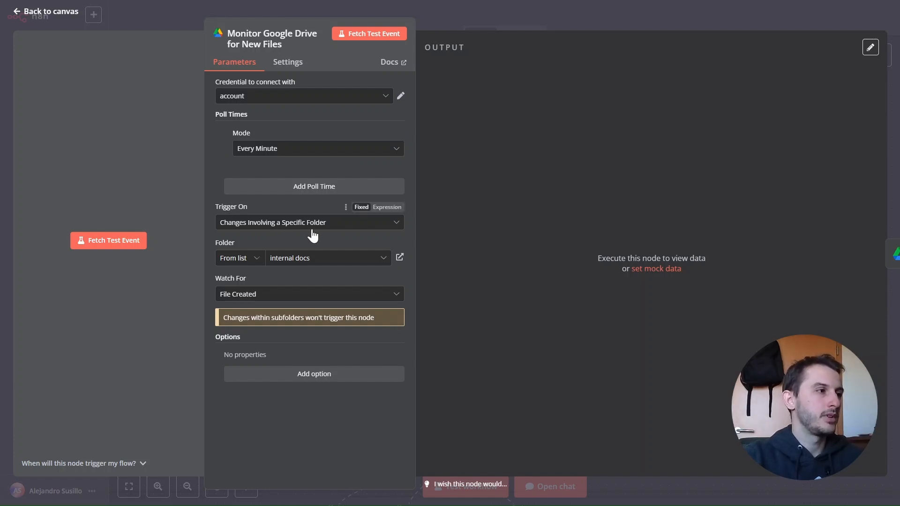
pyautogui.click(277, 229)
pyautogui.click(281, 228)
pyautogui.moveTo(214, 279); pyautogui.dragTo(240, 280)
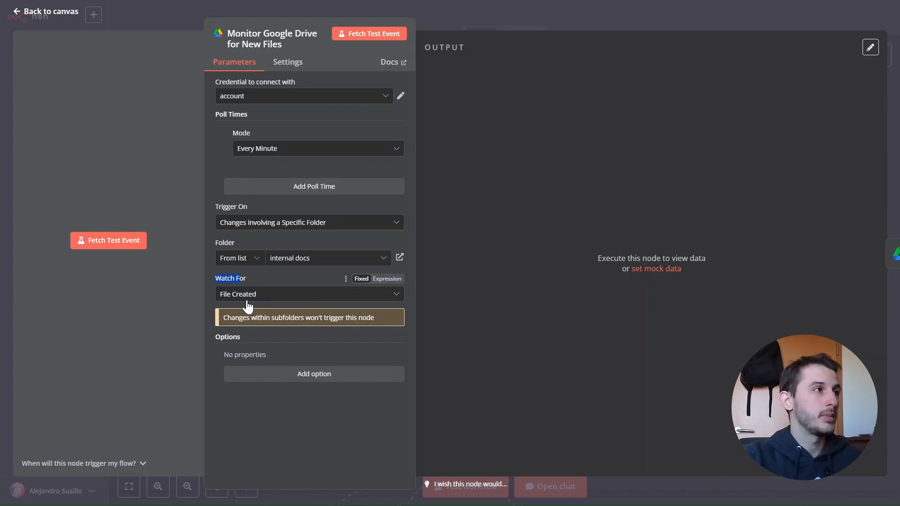
# Switch to Google Drive's internal docs folder, open rgi-funds-icvc-5-nov-2024.pdf and look through its first pages.
pyautogui.click(485, 11)
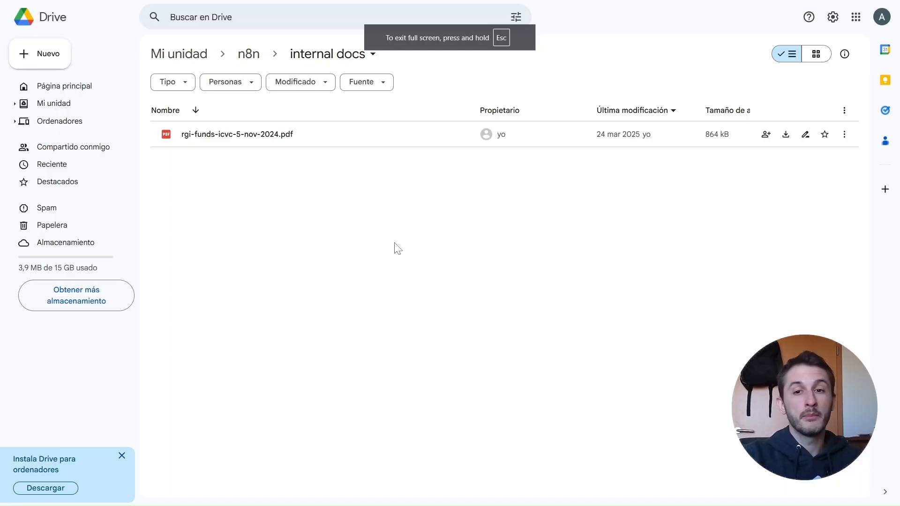
pyautogui.click(217, 145)
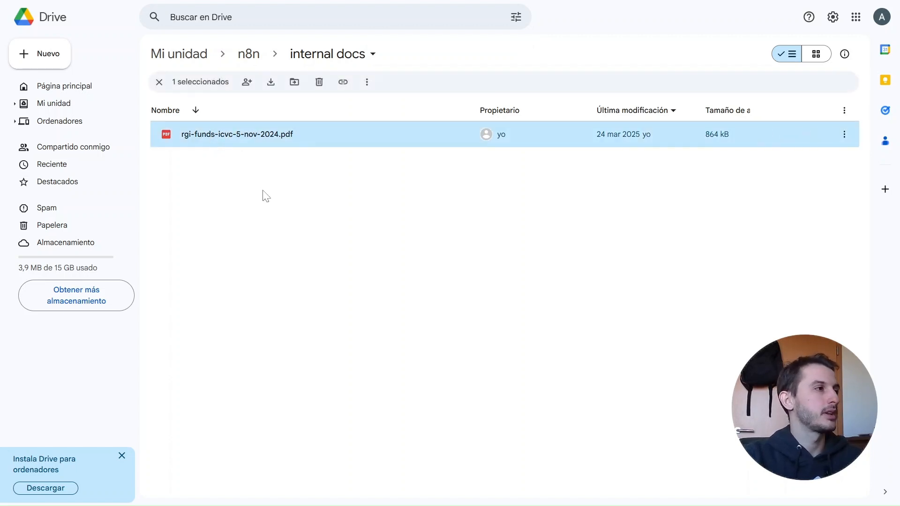
pyautogui.click(261, 195)
pyautogui.doubleClick(227, 134)
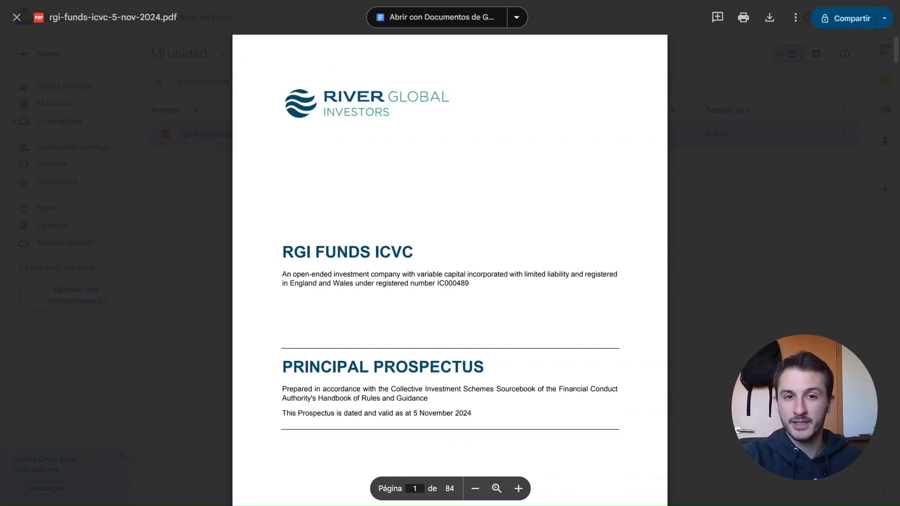
pyautogui.scroll(-2, 450, 268)
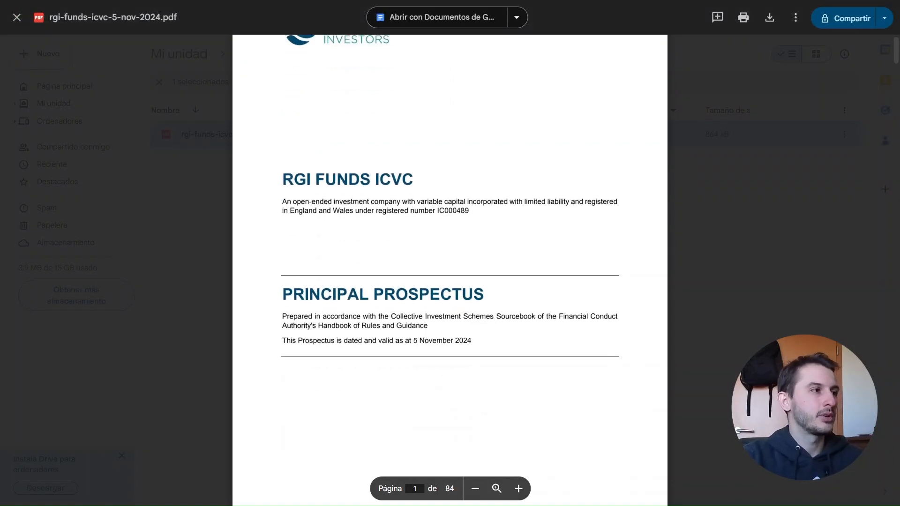
pyautogui.scroll(2, 450, 267)
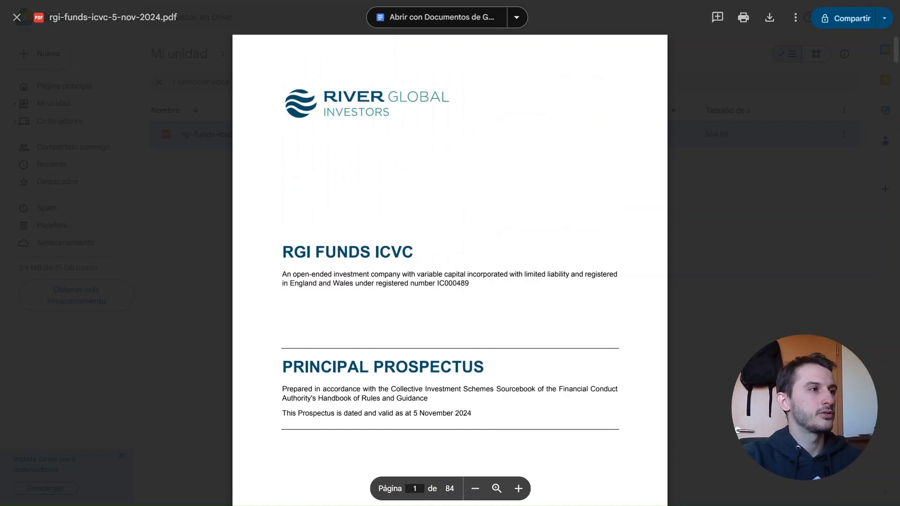
pyautogui.scroll(-7, 450, 268)
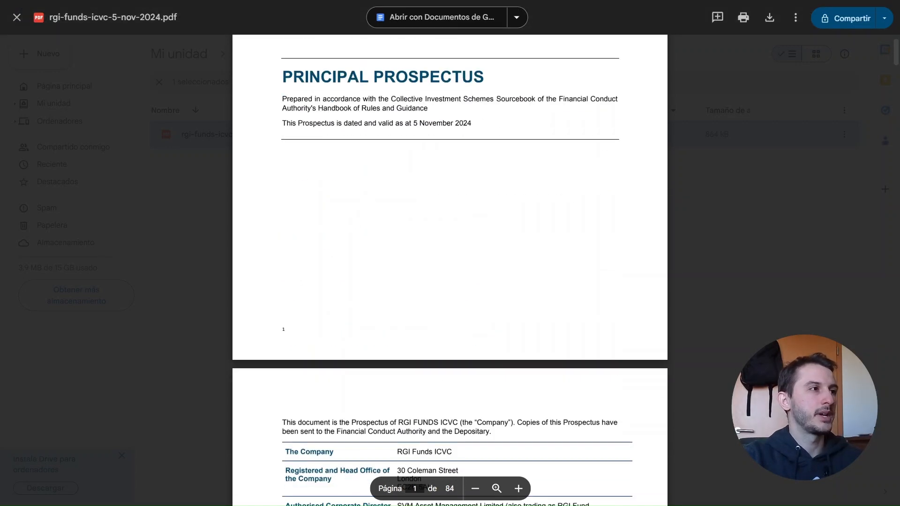
pyautogui.scroll(7, 450, 267)
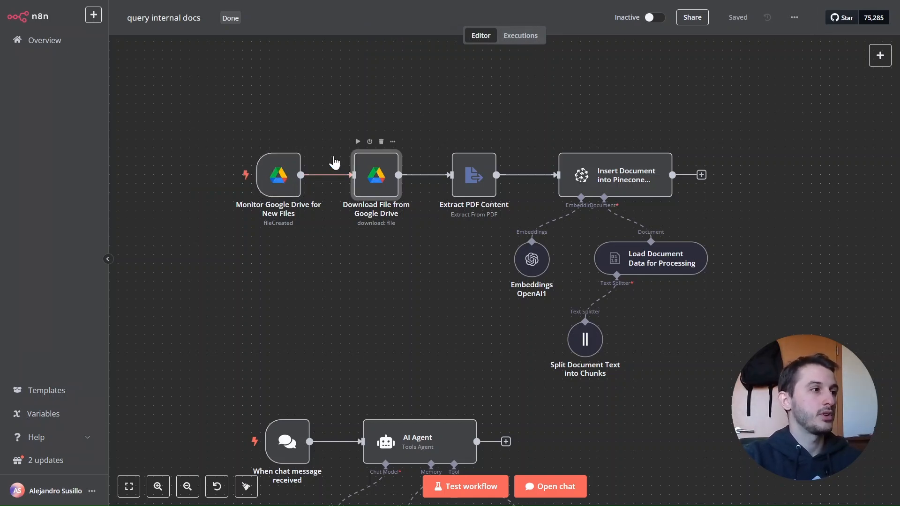
# In the workflow's Download File from Google Drive node, review the Resource and Operation choices, keeping Operation on Download.
pyautogui.doubleClick(371, 162)
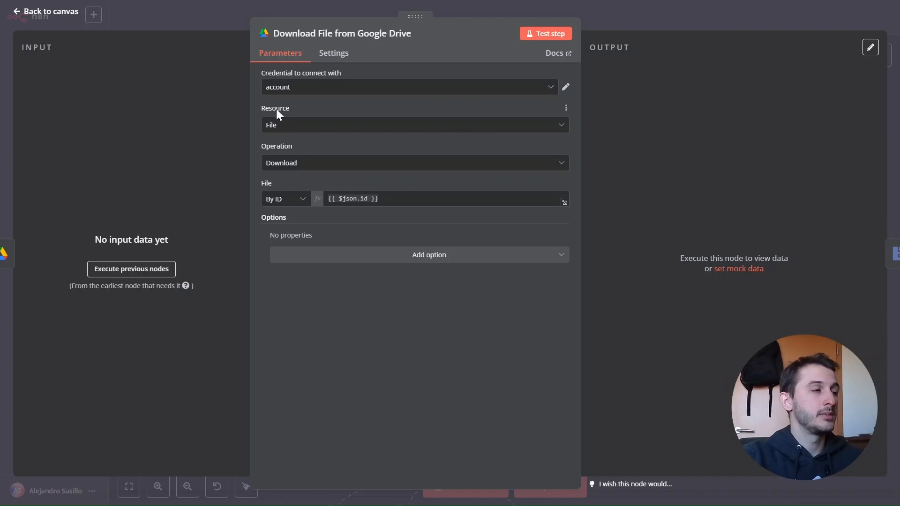
pyautogui.click(275, 135)
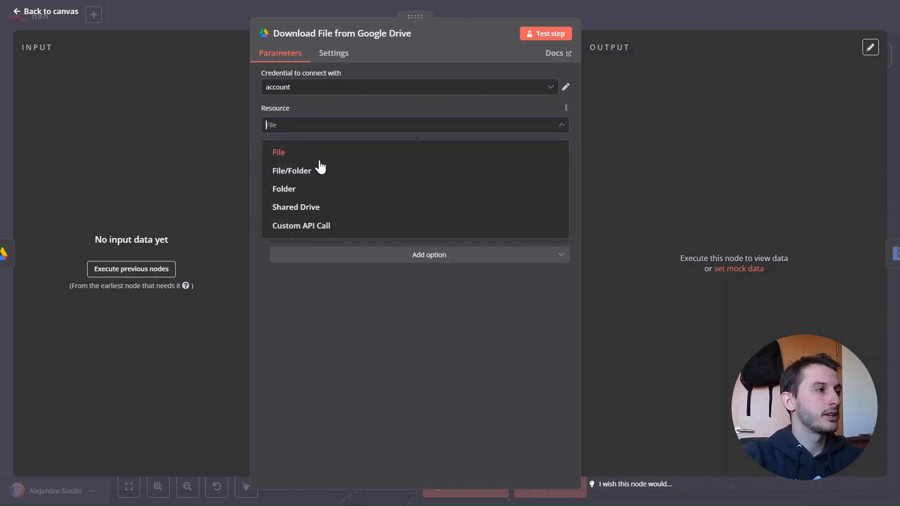
pyautogui.press('Escape')
pyautogui.click(282, 164)
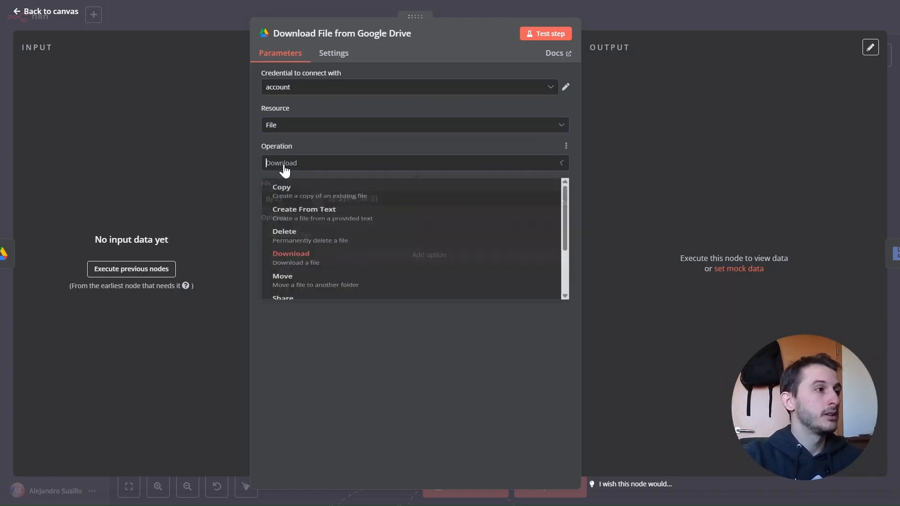
pyautogui.scroll(-3, 300, 225)
pyautogui.scroll(3, 299, 226)
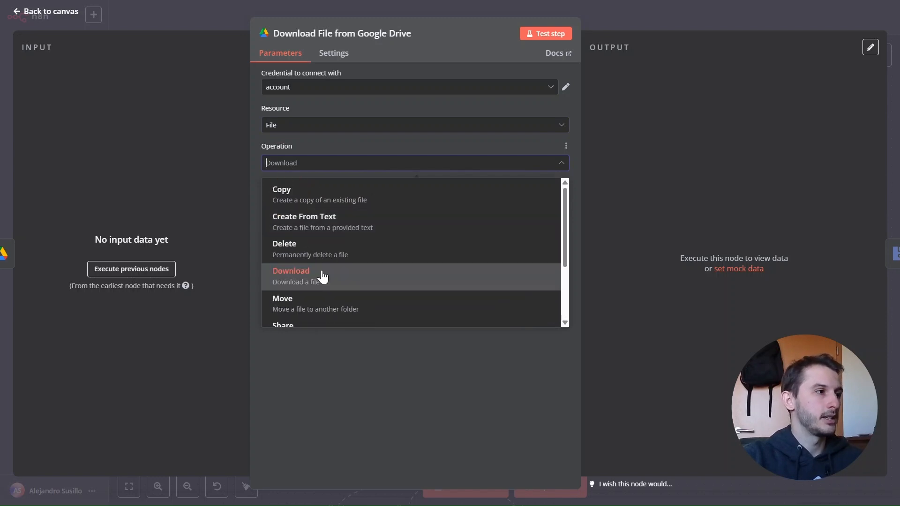
pyautogui.click(312, 279)
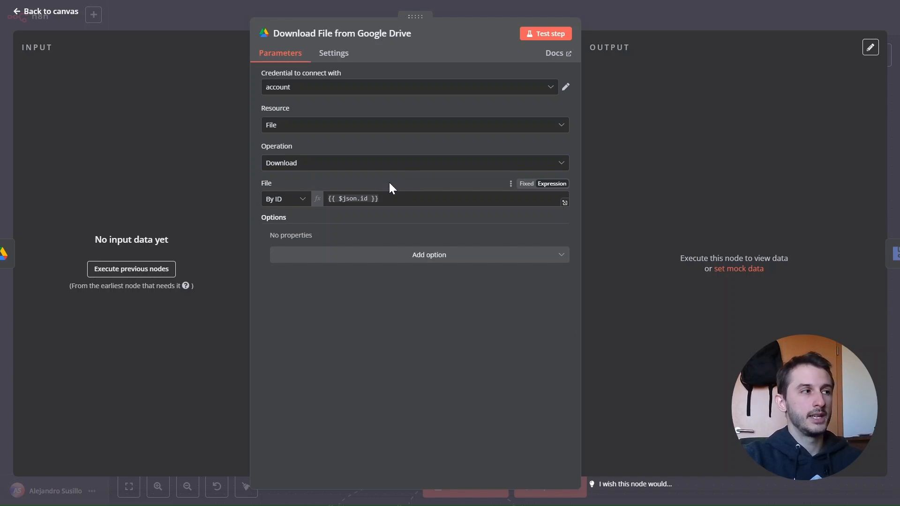
# Execute the previous nodes, test the Download File from Google Drive step, inspect its binary output and return to the canvas.
pyautogui.click(139, 269)
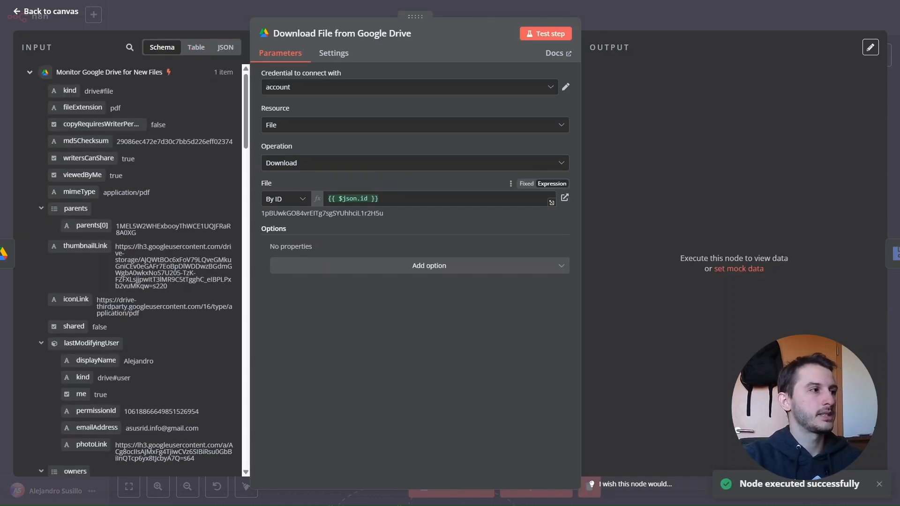
pyautogui.doubleClick(375, 213)
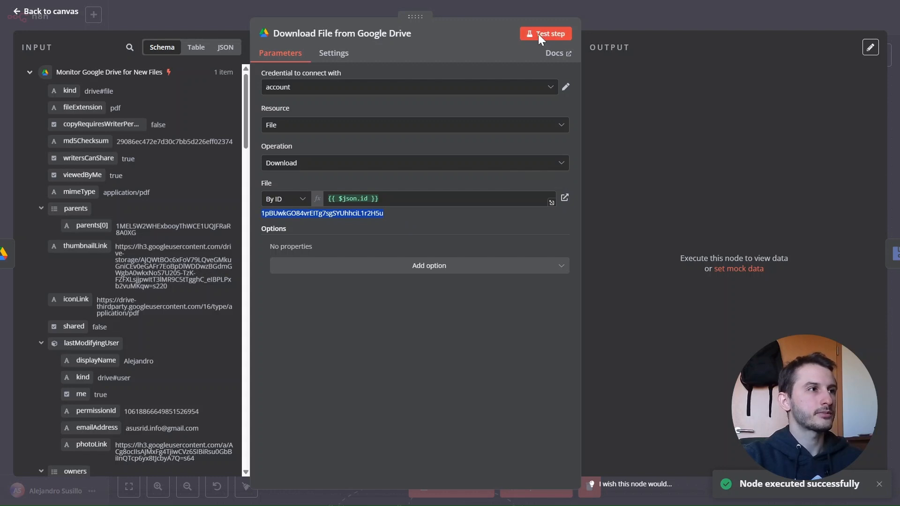
pyautogui.click(539, 35)
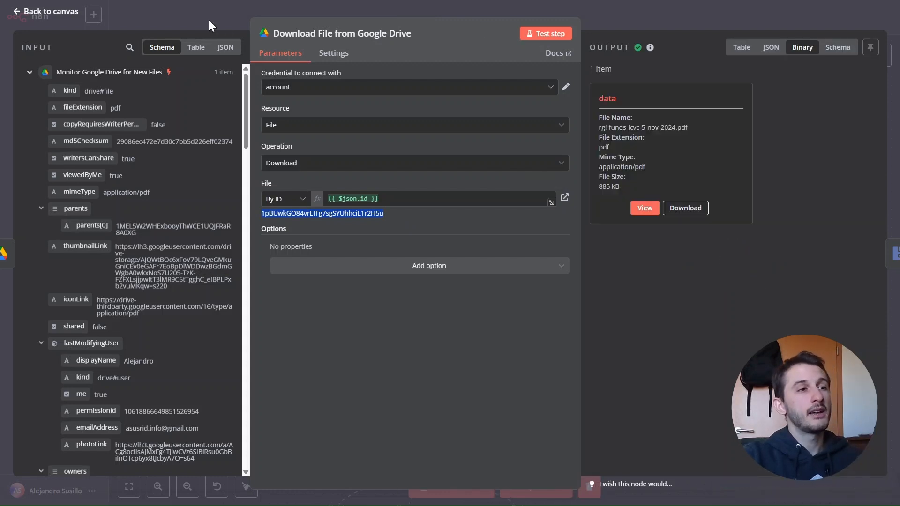
pyautogui.moveTo(617, 99); pyautogui.dragTo(788, 63)
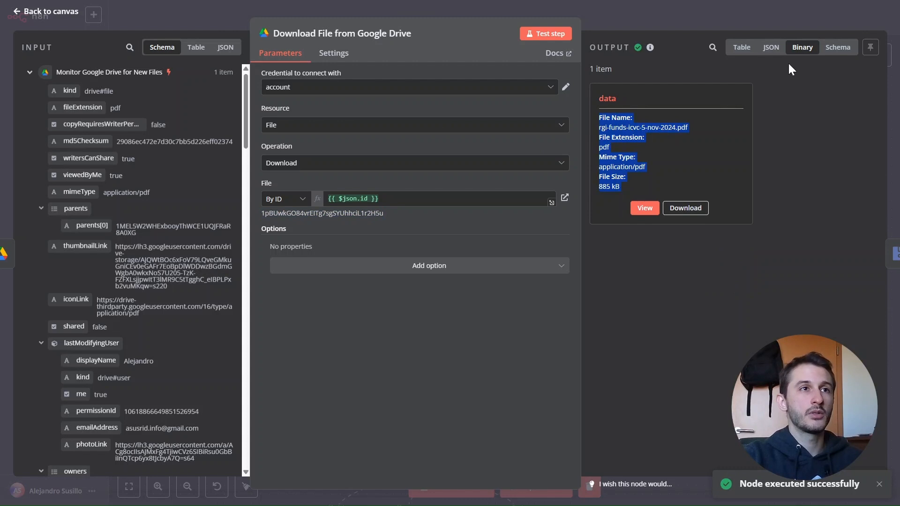
pyautogui.click(799, 53)
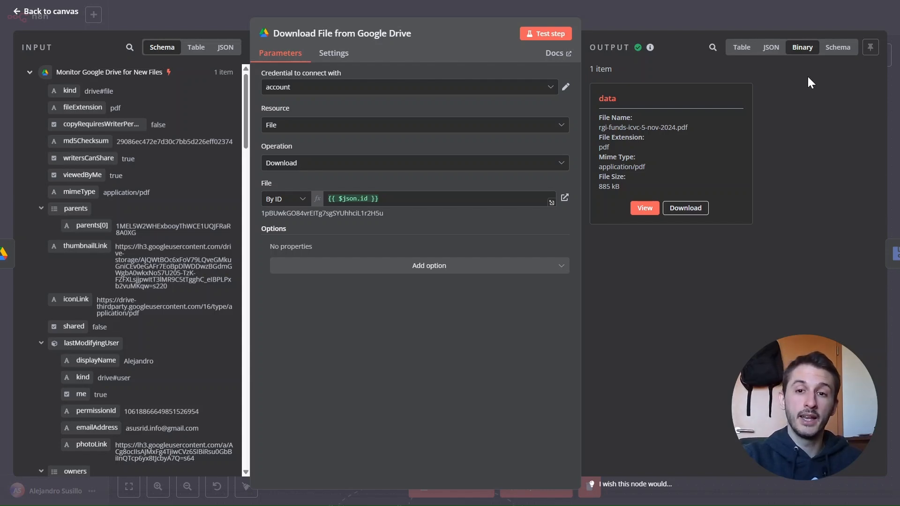
pyautogui.click(210, 28)
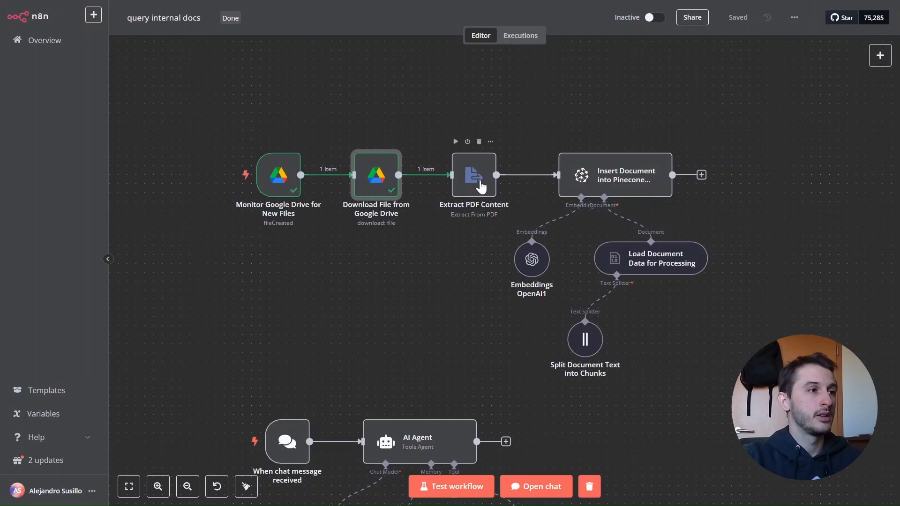
# Search the node library for "extrac" and view the actions offered by Extract from File without adding one.
pyautogui.doubleClick(479, 186)
pyautogui.click(280, 32)
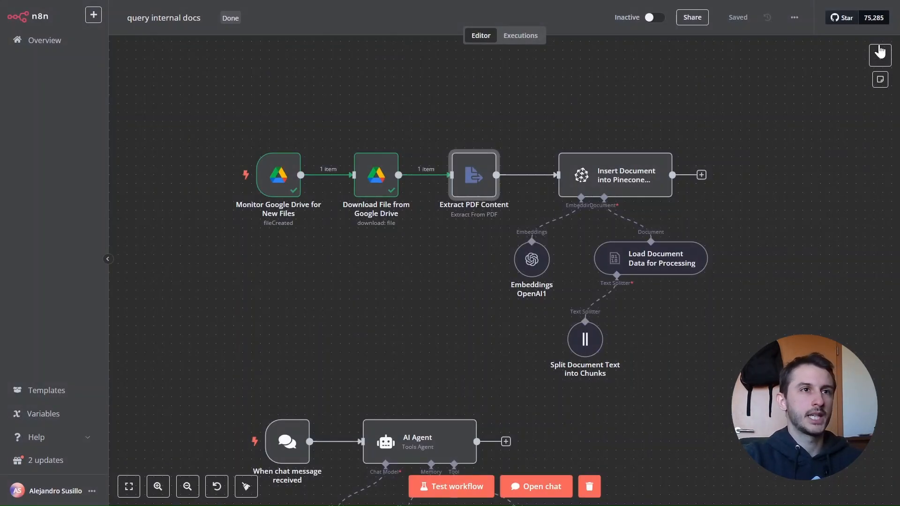
pyautogui.click(880, 56)
pyautogui.write('extrac')
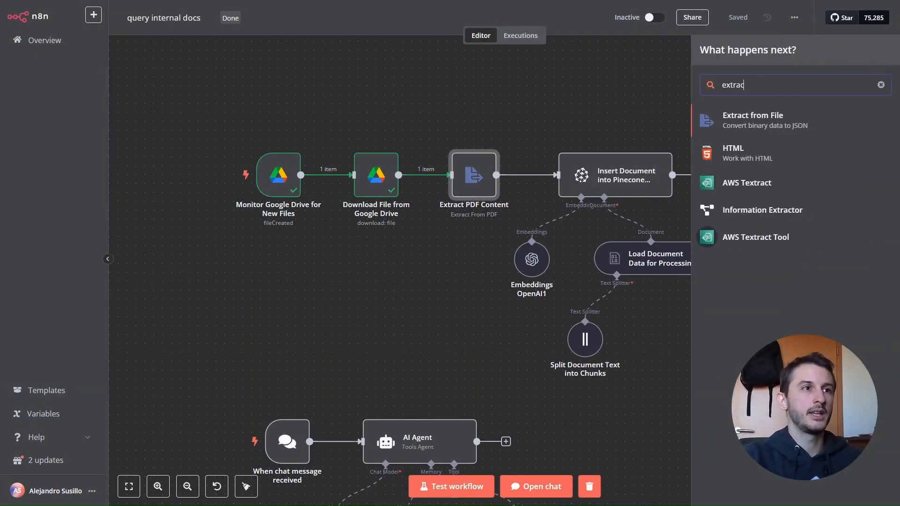
pyautogui.click(775, 123)
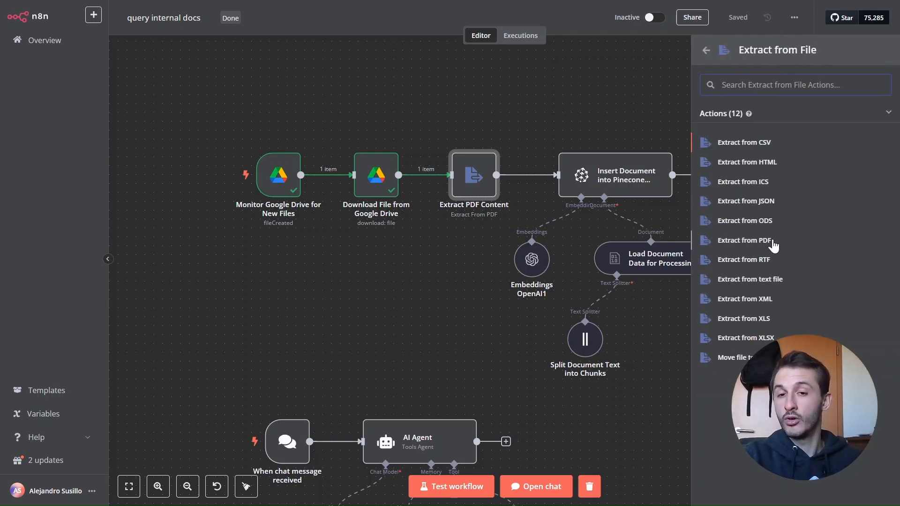
pyautogui.click(491, 126)
# Test the Extract PDF Content step, check its input binary field against the incoming data and return to the canvas.
pyautogui.doubleClick(476, 180)
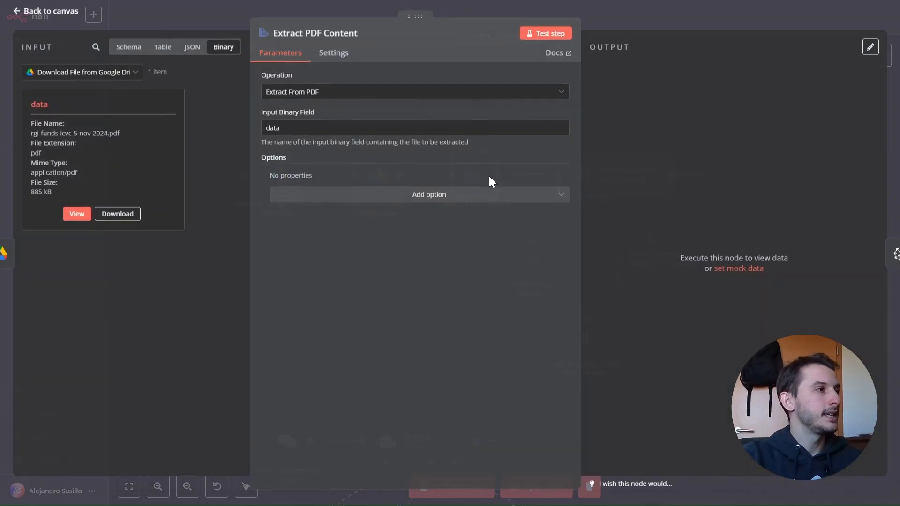
pyautogui.click(543, 34)
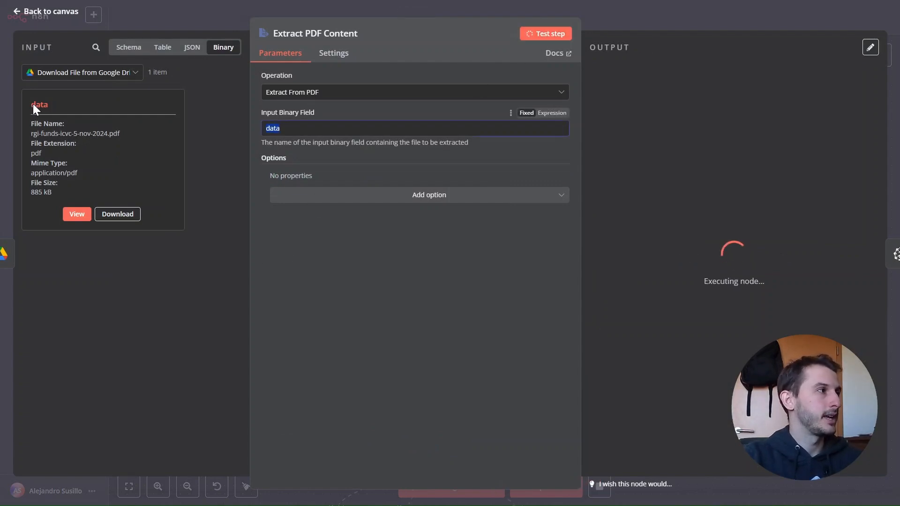
pyautogui.moveTo(33, 106); pyautogui.dragTo(49, 105)
pyautogui.moveTo(286, 128); pyautogui.dragTo(210, 128)
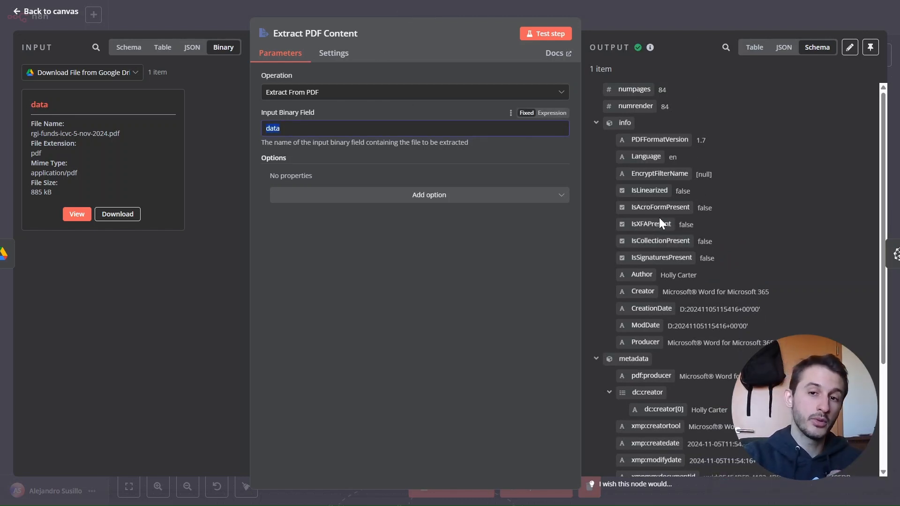
pyautogui.click(223, 29)
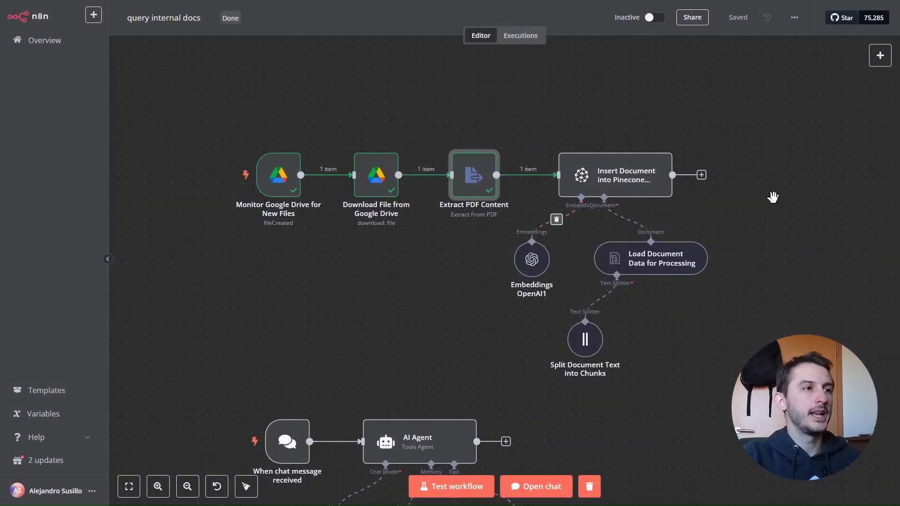
# View the parameters of the Insert Document into Pinecone Vector Store node and return to the canvas.
pyautogui.moveTo(762, 191); pyautogui.dragTo(623, 174)
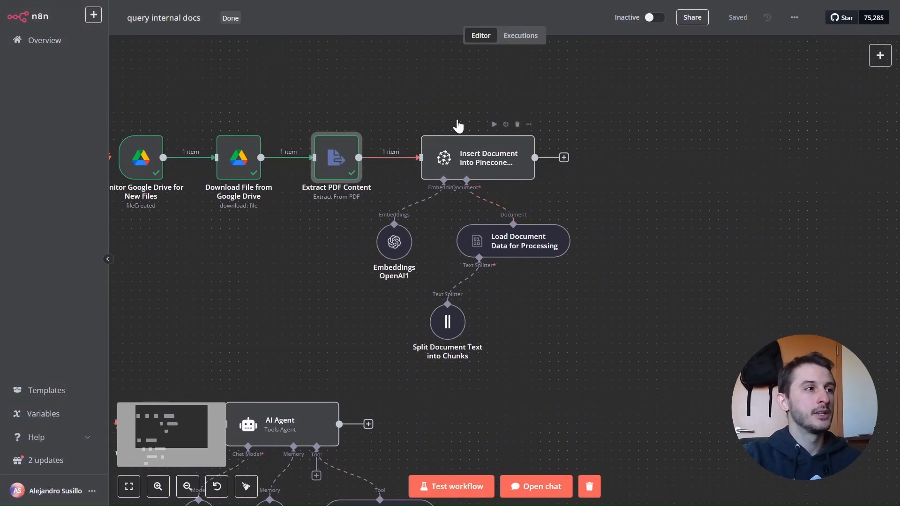
pyautogui.doubleClick(490, 165)
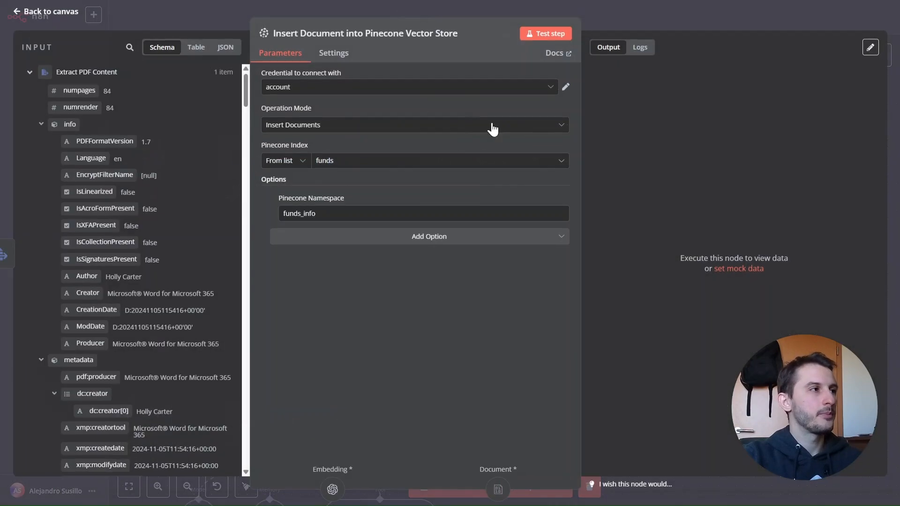
pyautogui.press('Escape')
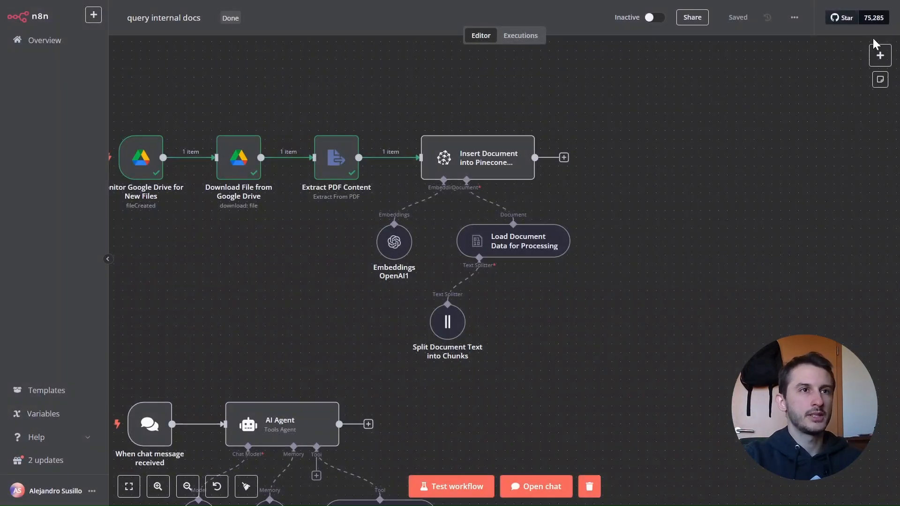
# Search the node library for "pineco" and close it without adding a node.
pyautogui.click(880, 50)
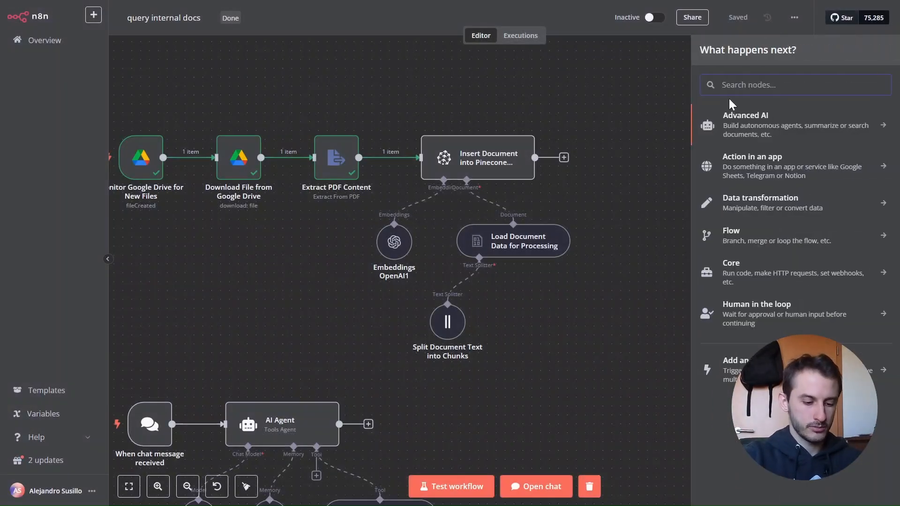
pyautogui.write('pine')
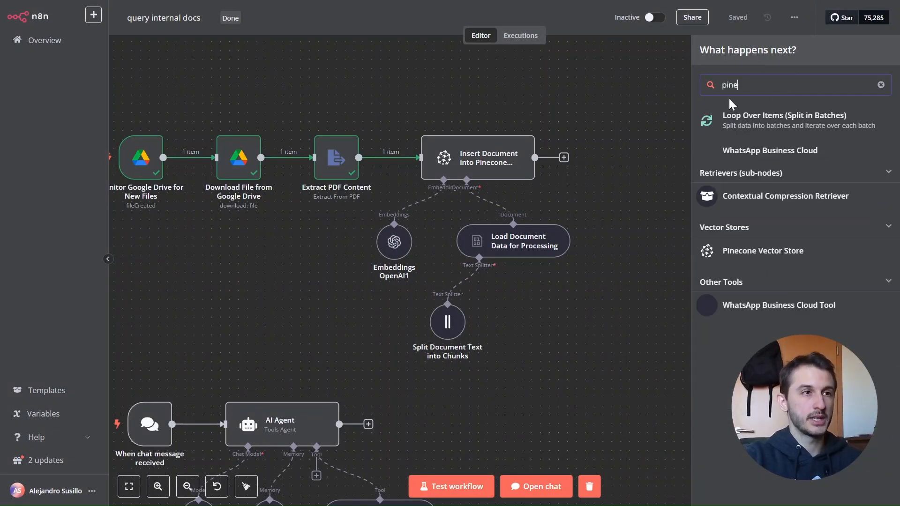
pyautogui.write('co')
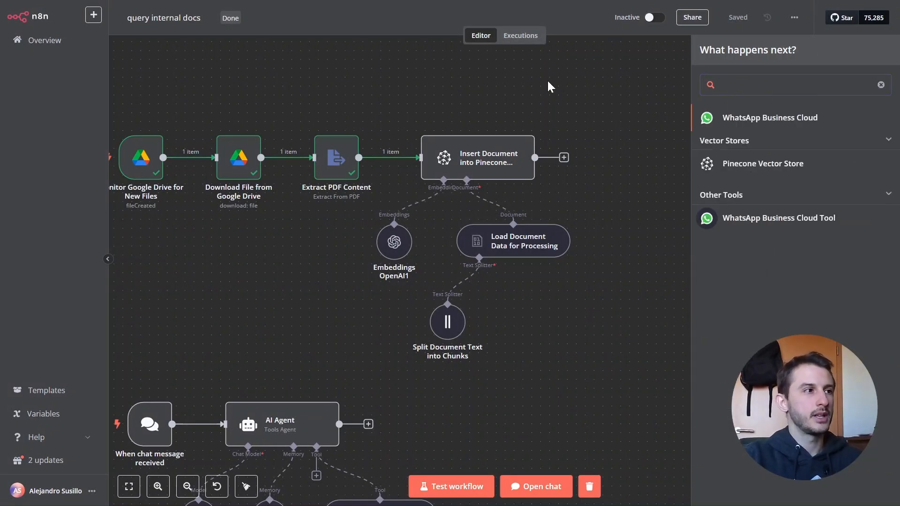
pyautogui.click(548, 81)
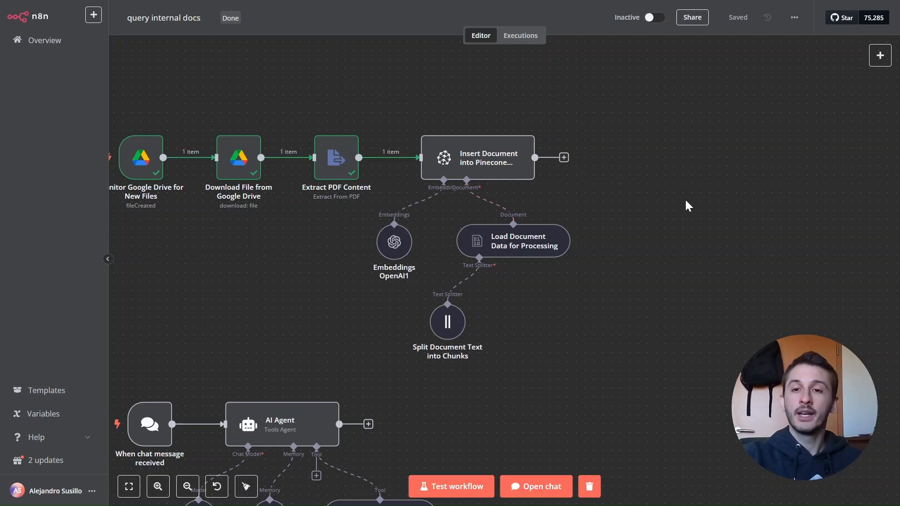
# In the Pinecone insert node, review the operation mode, index and namespace, keeping Insert Documents and the funds index selected.
pyautogui.doubleClick(461, 166)
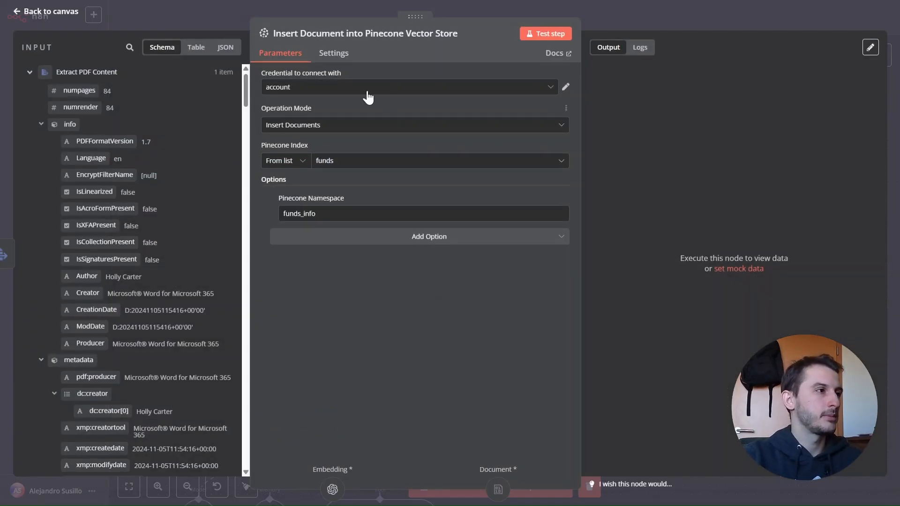
pyautogui.click(307, 126)
pyautogui.click(380, 370)
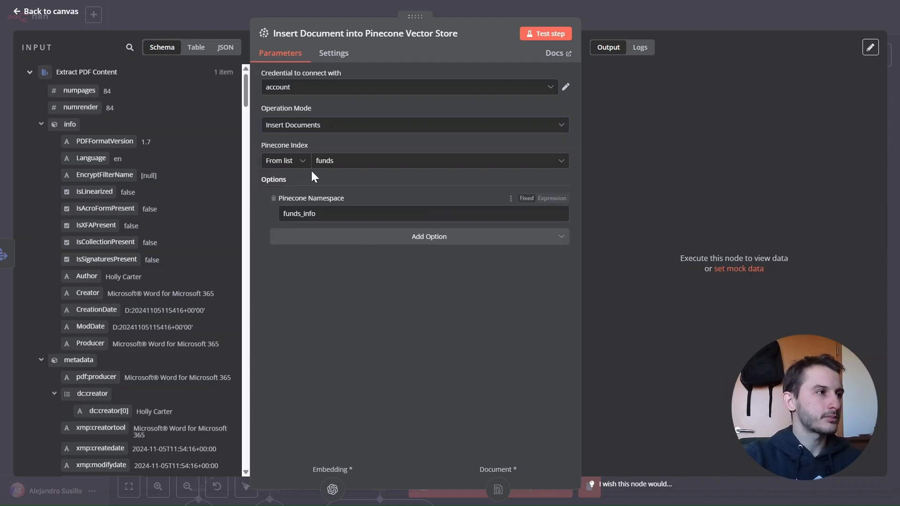
pyautogui.click(337, 163)
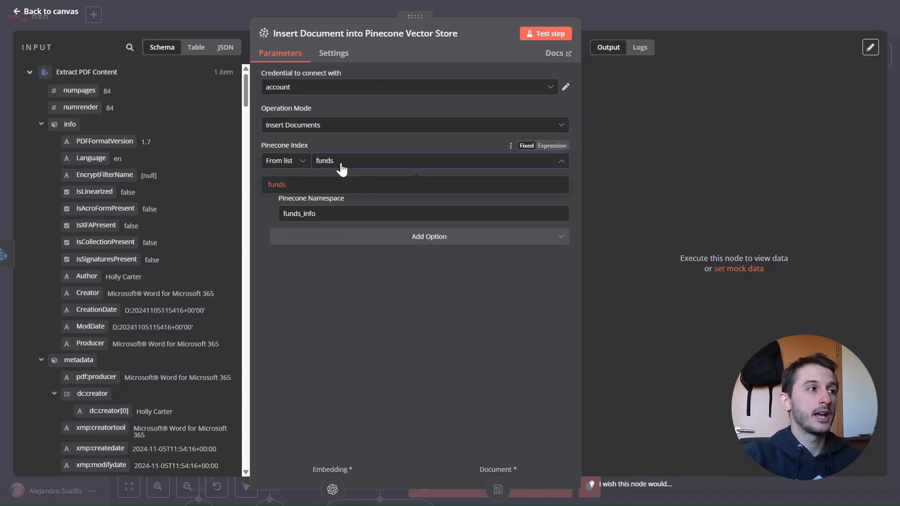
pyautogui.click(333, 187)
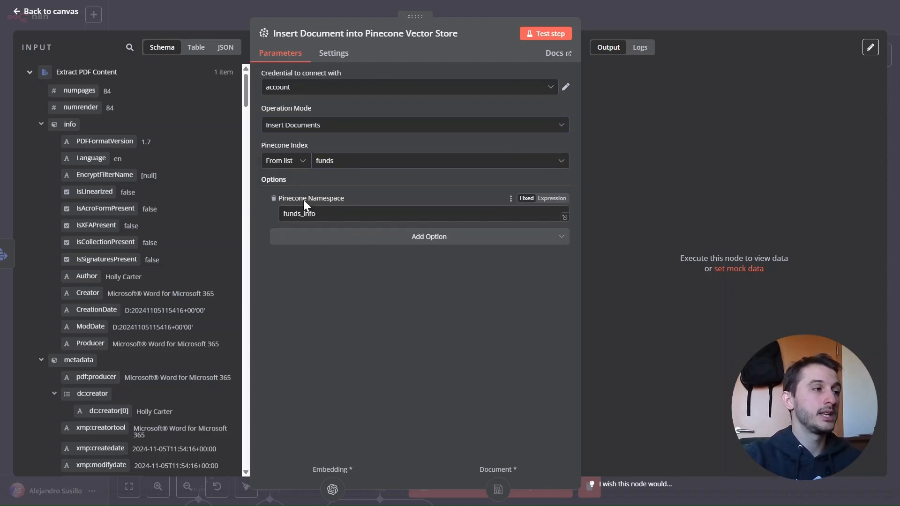
pyautogui.doubleClick(334, 199)
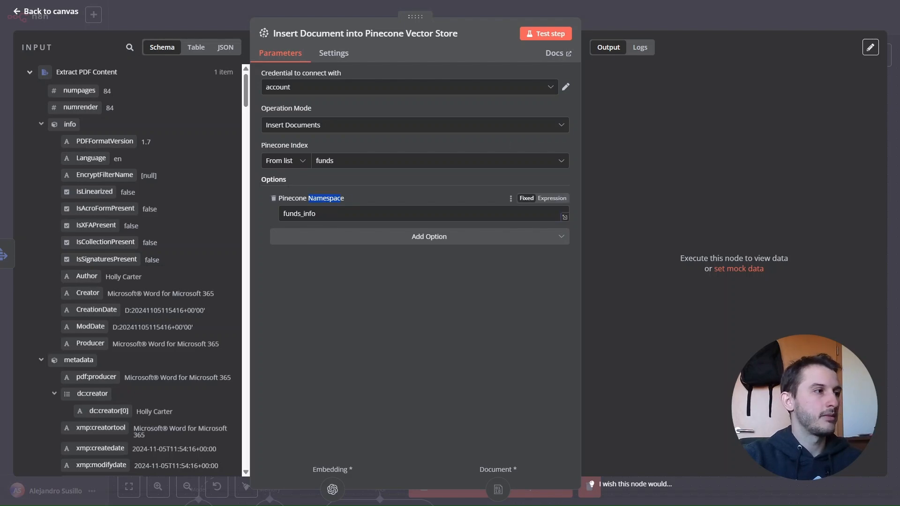
pyautogui.doubleClick(301, 214)
# Switch to the Pinecone console, reopen the funds index from the index list and inspect its namespaces.
pyautogui.click(196, 22)
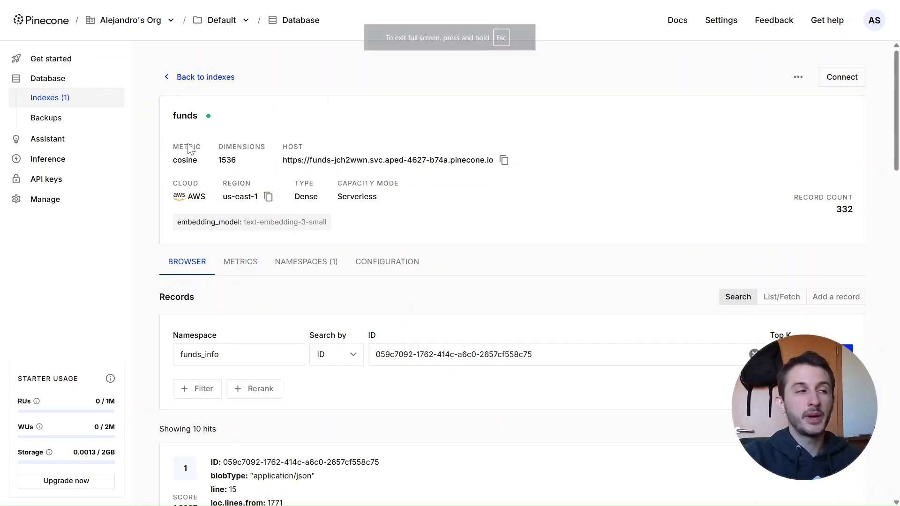
pyautogui.click(180, 77)
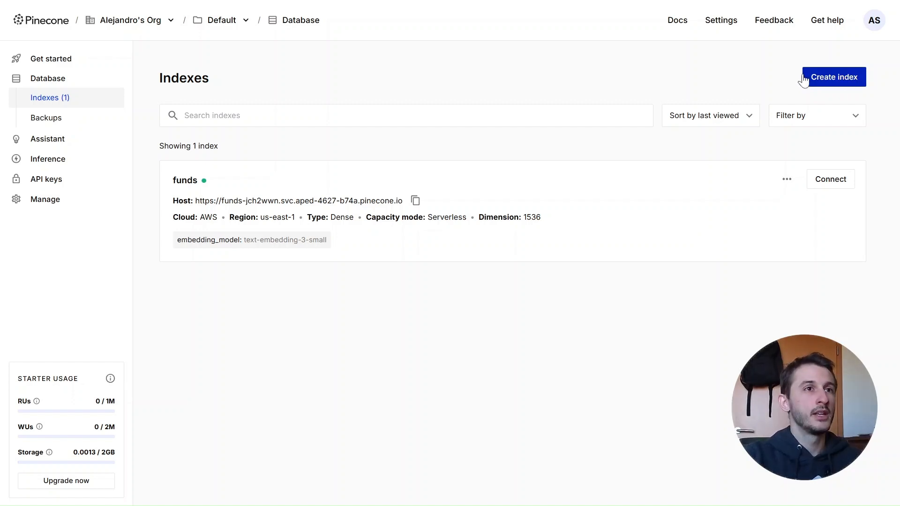
pyautogui.click(227, 188)
pyautogui.click(307, 261)
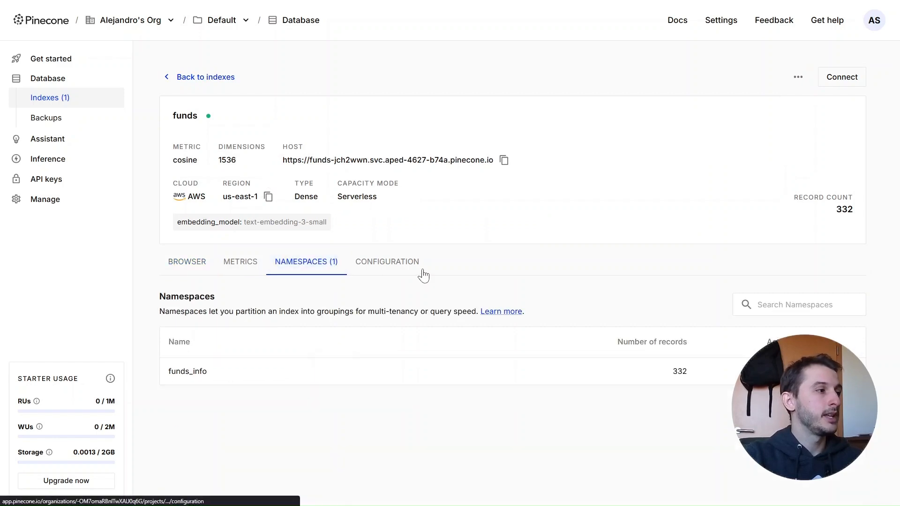
pyautogui.moveTo(223, 381); pyautogui.dragTo(164, 375)
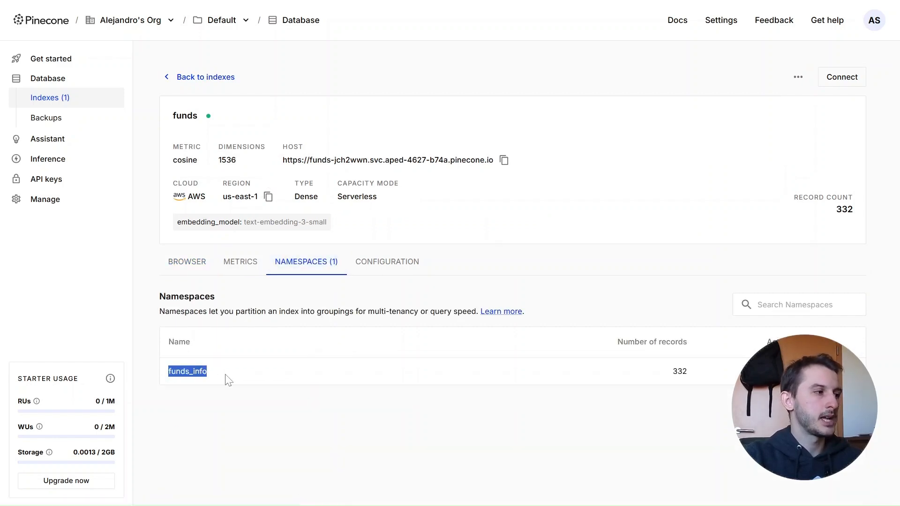
pyautogui.click(304, 311)
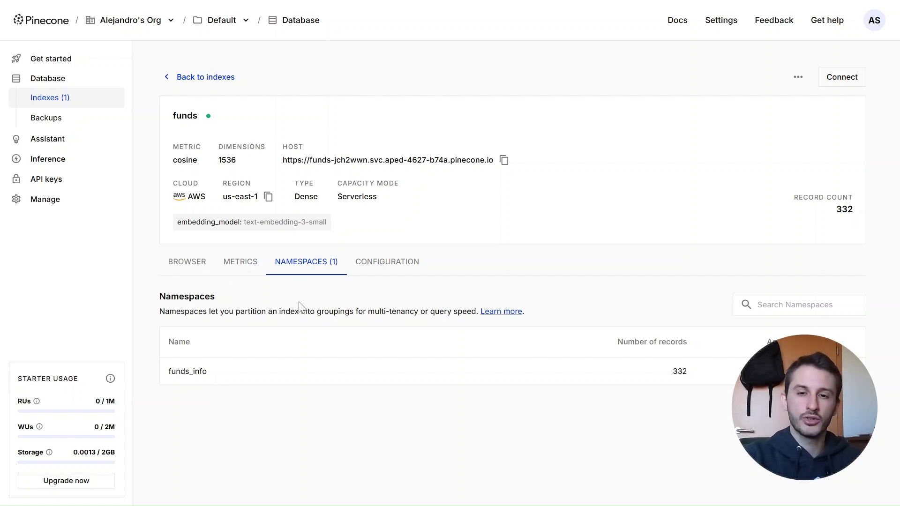
# Browse the stored records of the funds index in the funds_info namespace.
pyautogui.click(187, 272)
pyautogui.scroll(-1, 288, 300)
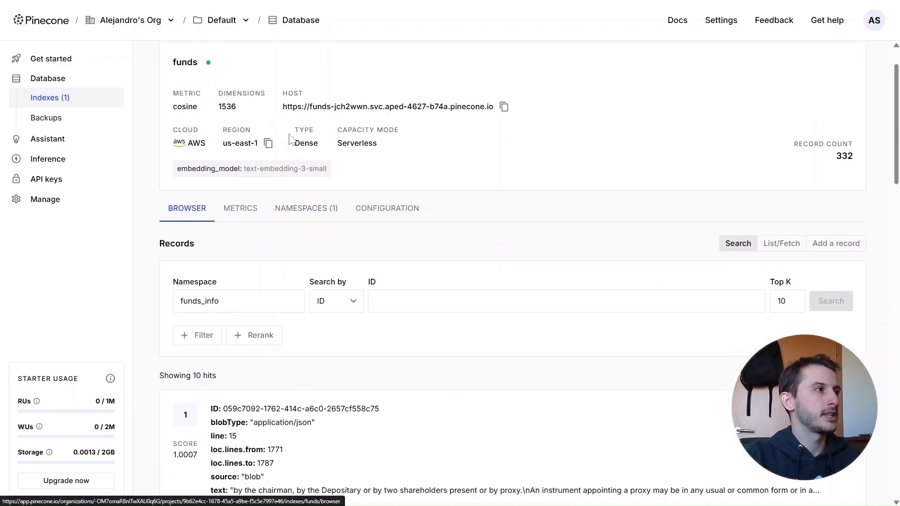
pyautogui.scroll(1, 288, 300)
pyautogui.scroll(-5, 221, 200)
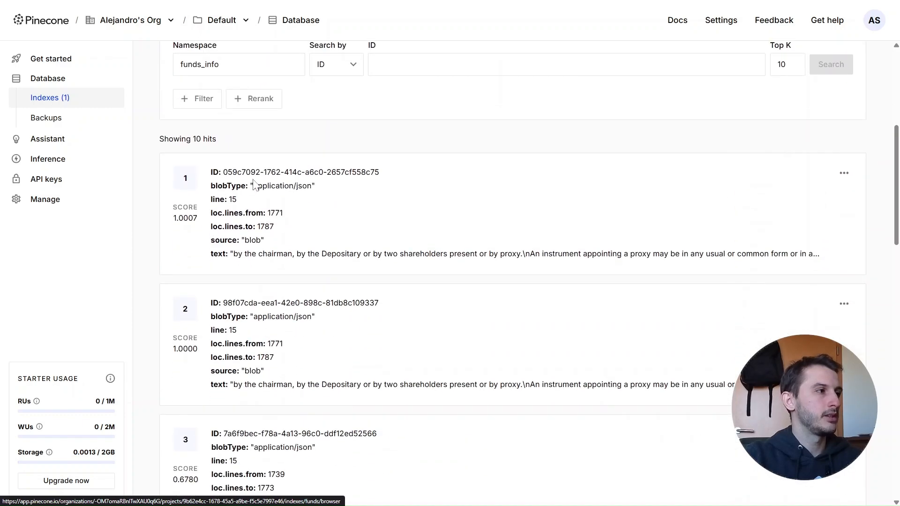
pyautogui.moveTo(253, 177)
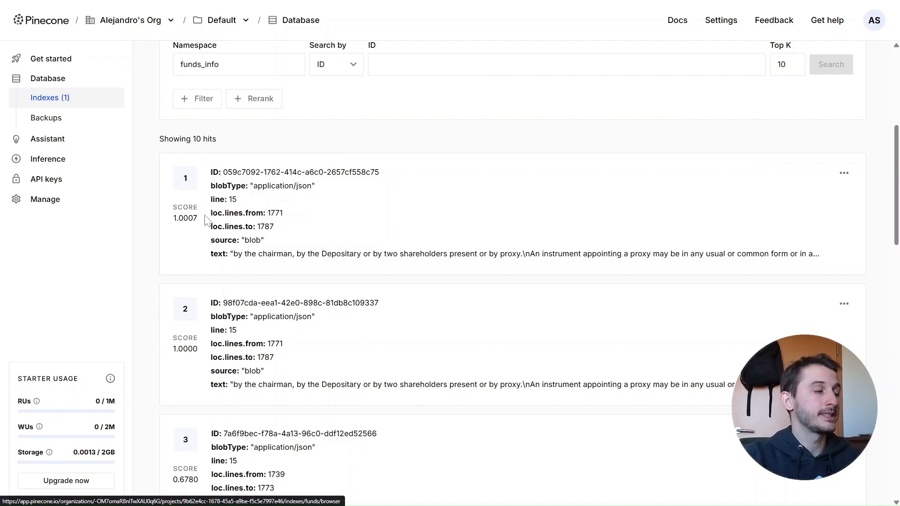
pyautogui.scroll(-6, 205, 232)
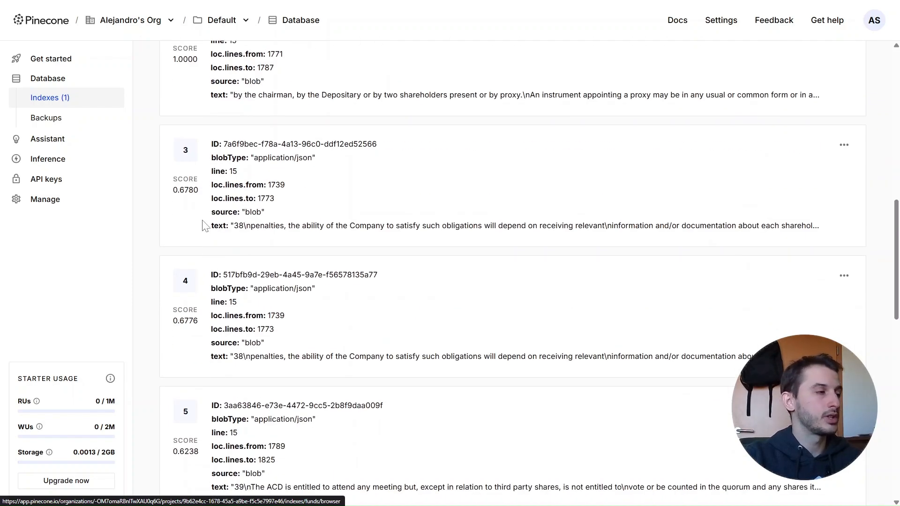
pyautogui.scroll(-3, 205, 262)
pyautogui.scroll(12, 207, 249)
pyautogui.scroll(-5, 209, 268)
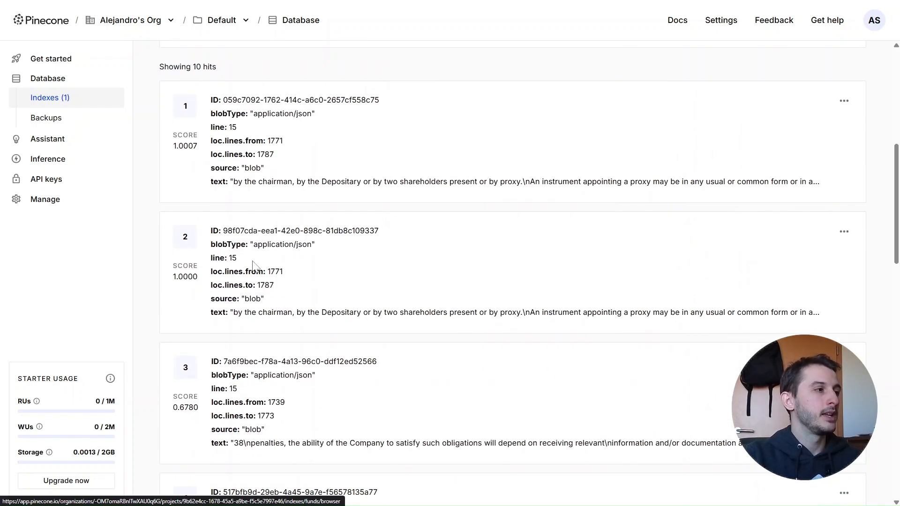
pyautogui.scroll(2, 211, 263)
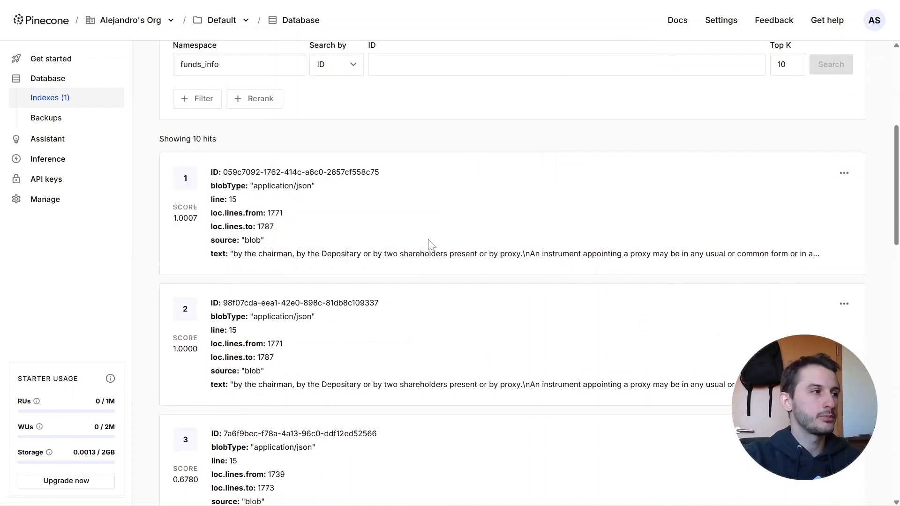
# Examine the text field of the first few records to see how the document was split into chunks.
pyautogui.moveTo(234, 254); pyautogui.dragTo(573, 255)
pyautogui.scroll(-2, 412, 330)
pyautogui.click(234, 313)
pyautogui.moveTo(234, 313); pyautogui.dragTo(447, 313)
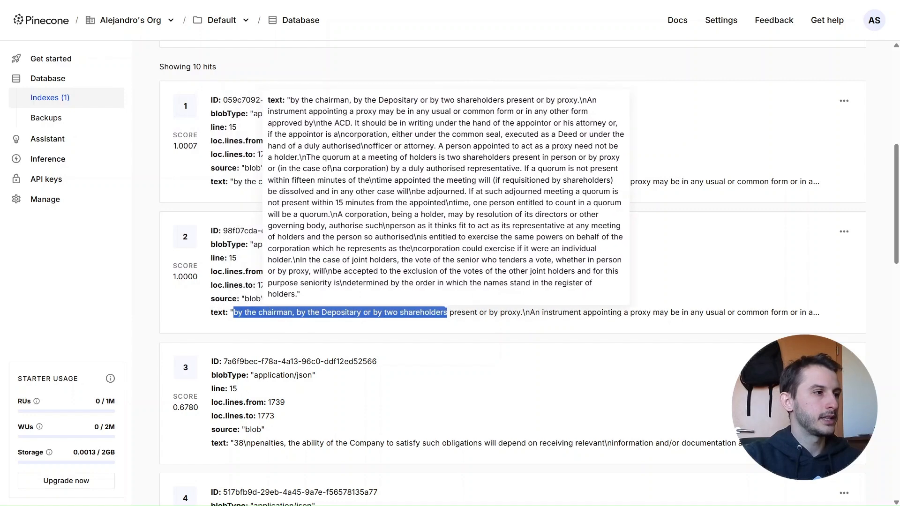
pyautogui.scroll(-3, 447, 313)
pyautogui.moveTo(246, 298); pyautogui.dragTo(348, 300)
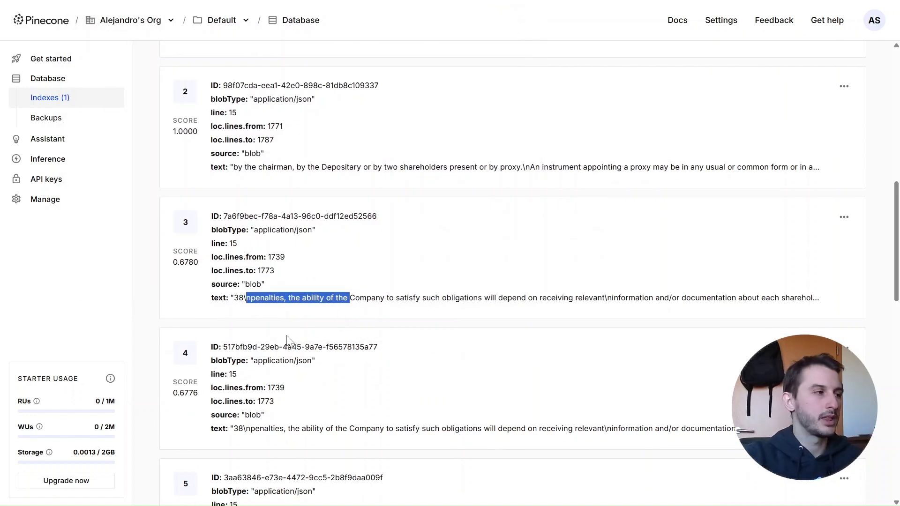
pyautogui.scroll(-2, 293, 337)
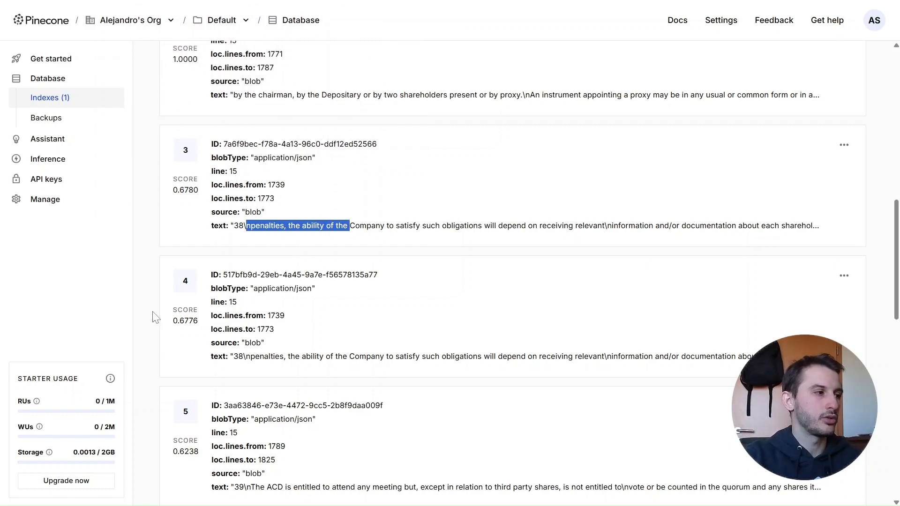
pyautogui.scroll(10, 149, 312)
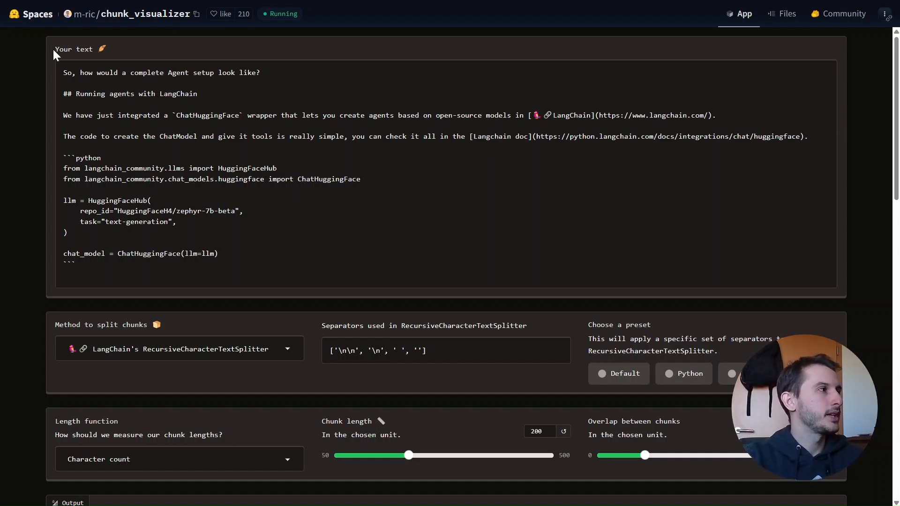
# Switch to the Hugging Face chunk_visualizer space and examine its text input, splitting method, separators, chunk length and overlap settings.
pyautogui.moveTo(56, 51); pyautogui.dragTo(89, 49)
pyautogui.scroll(-3, 8, 340)
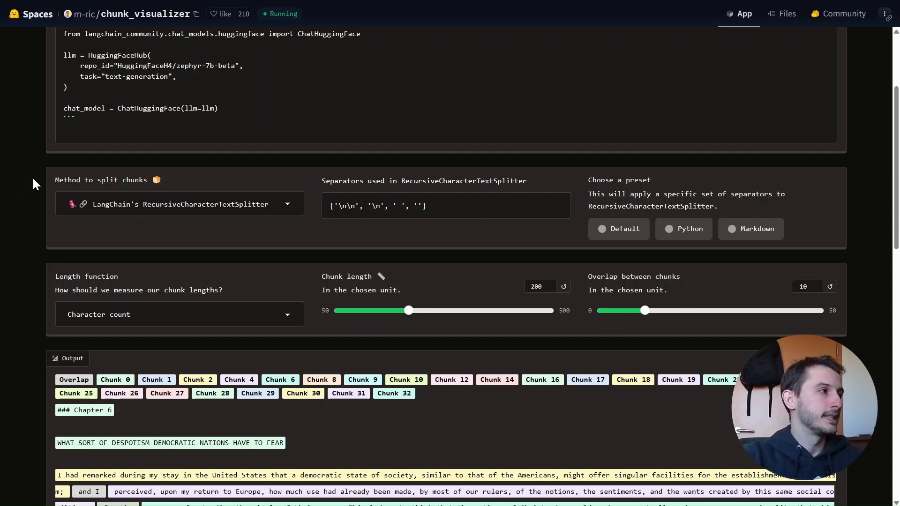
pyautogui.moveTo(49, 179); pyautogui.dragTo(115, 180)
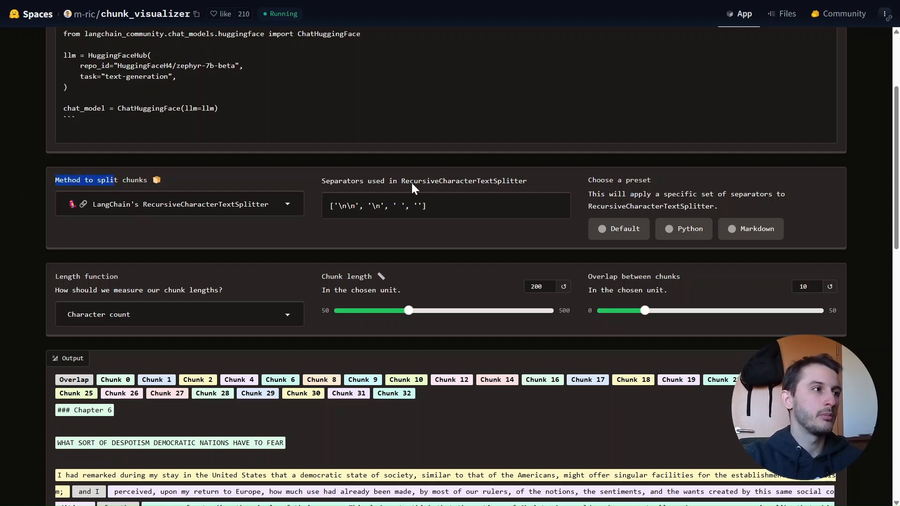
pyautogui.moveTo(452, 180); pyautogui.dragTo(64, 204)
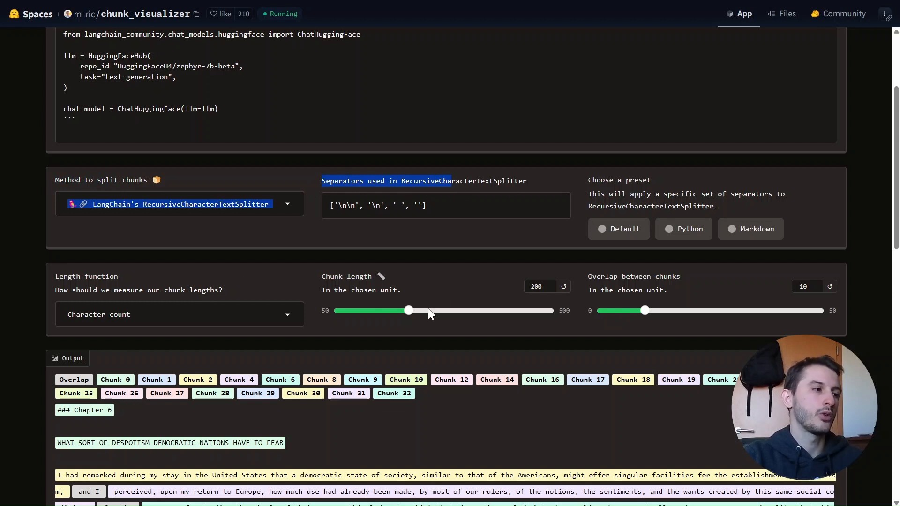
pyautogui.moveTo(322, 277); pyautogui.dragTo(356, 276)
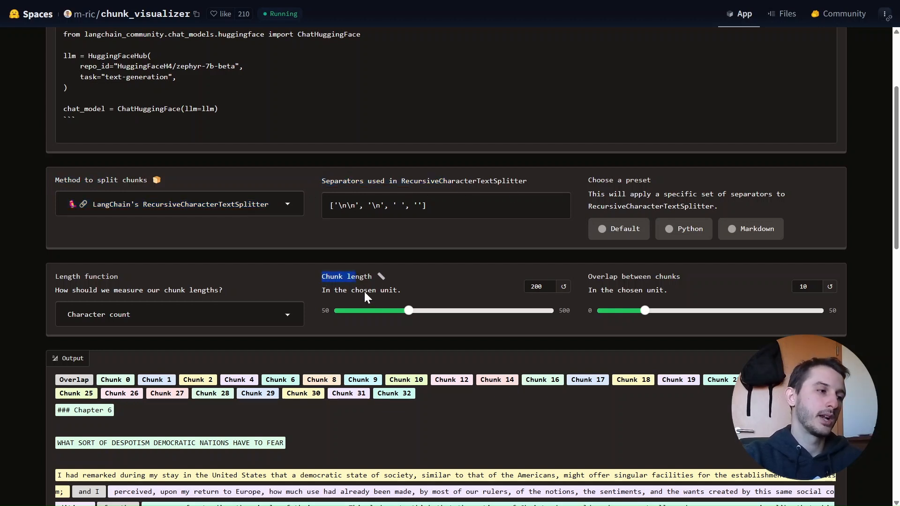
pyautogui.moveTo(588, 277); pyautogui.dragTo(637, 280)
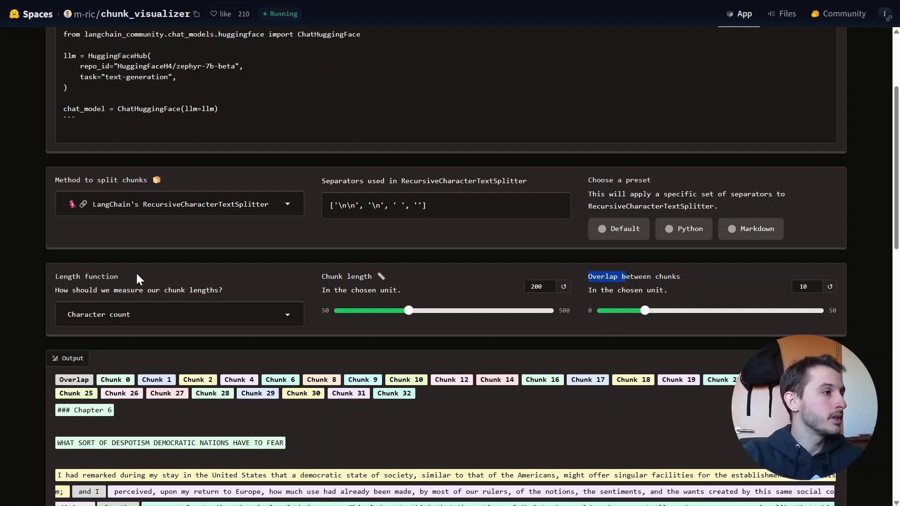
# Examine the chunk visualizer's length function setting and its colour-coded chunk output.
pyautogui.scroll(-2, 117, 253)
pyautogui.click(53, 205)
pyautogui.moveTo(53, 205); pyautogui.dragTo(126, 207)
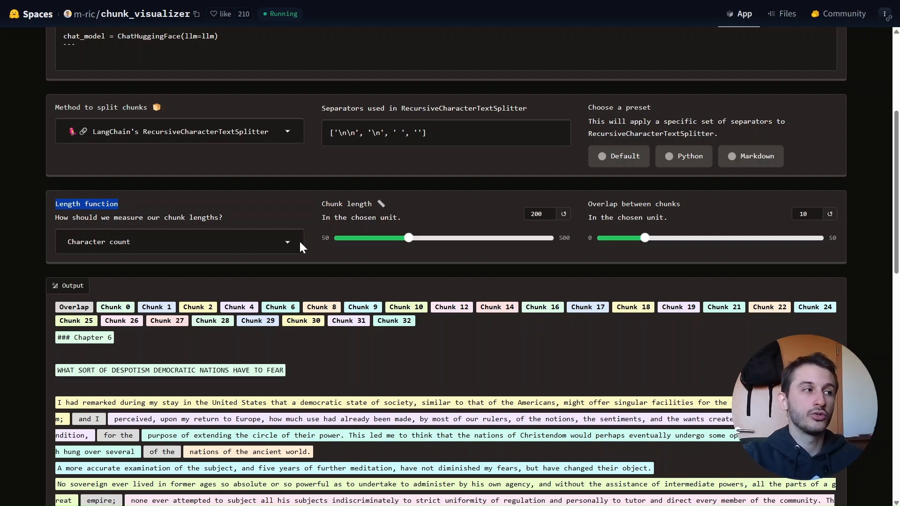
pyautogui.scroll(5, 5, 295)
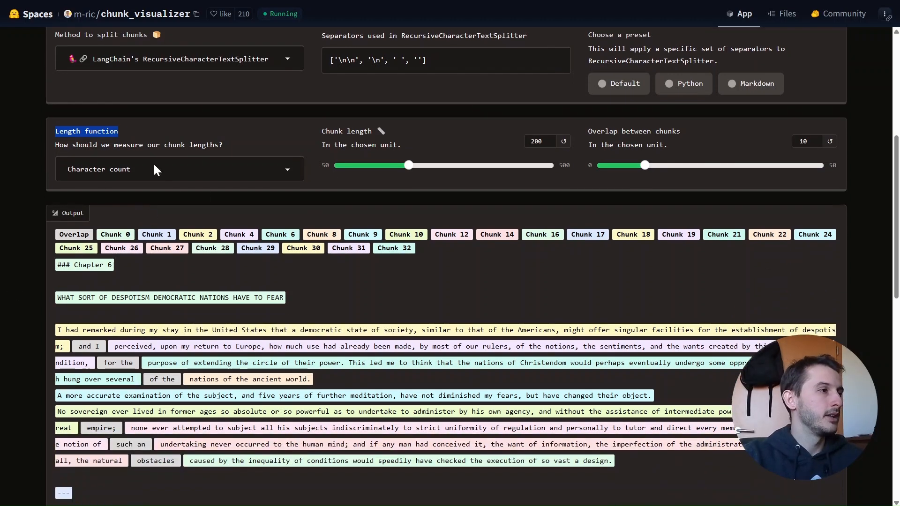
pyautogui.scroll(-5, 325, 204)
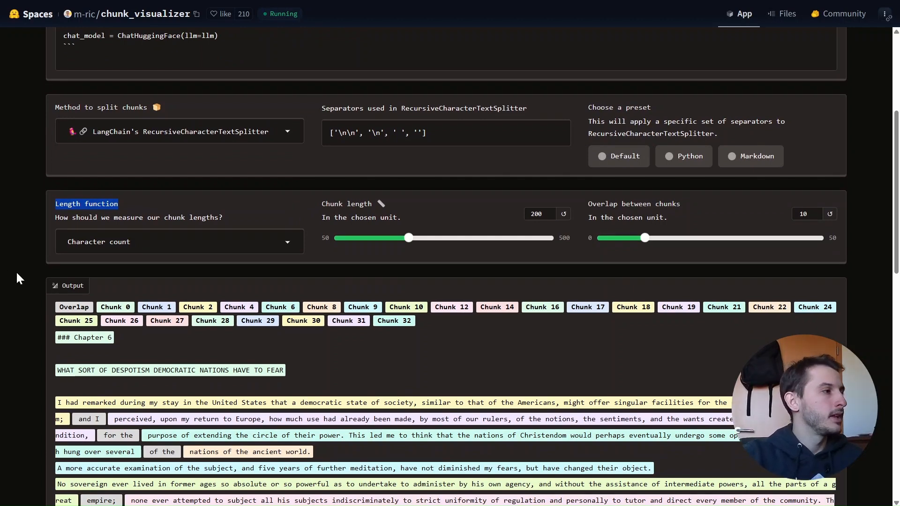
# Examine how individual chunks and their overlaps are highlighted in the chunk visualizer's output, then return to its settings.
pyautogui.scroll(-3, 16, 275)
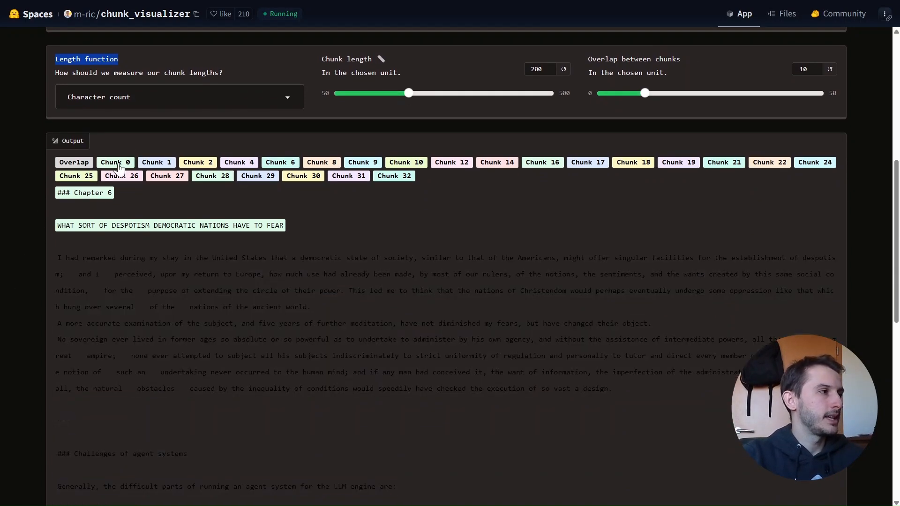
pyautogui.click(159, 163)
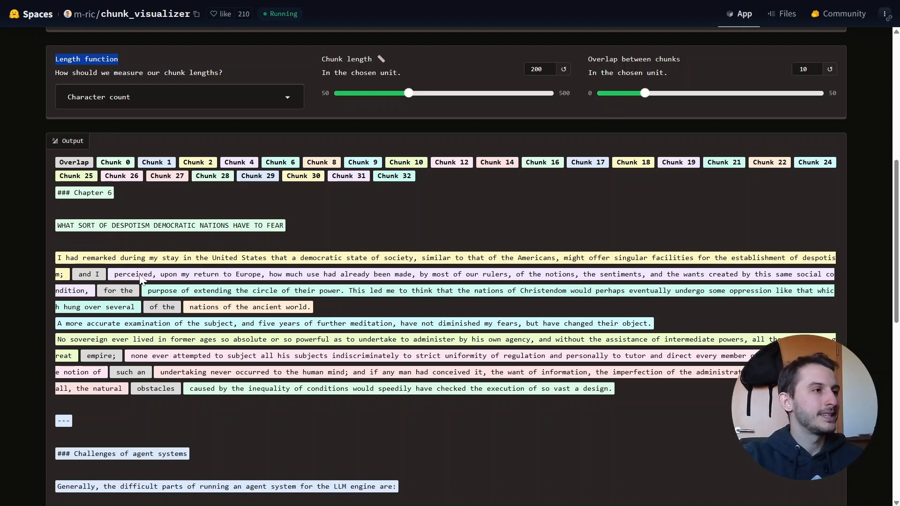
pyautogui.scroll(5, 331, 328)
pyautogui.scroll(3, 331, 328)
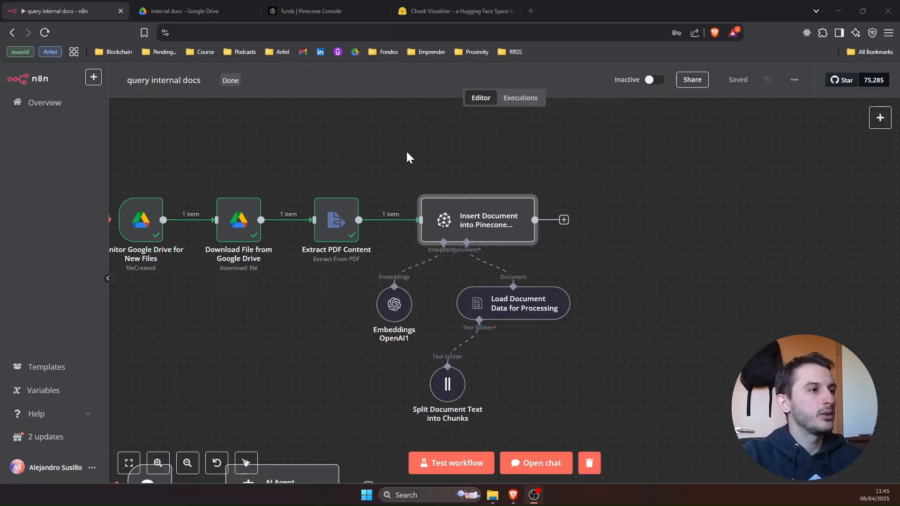
# Switch to the n8n workflow and review the index and namespace settings of the Insert Document into Pinecone node.
pyautogui.click(746, 286)
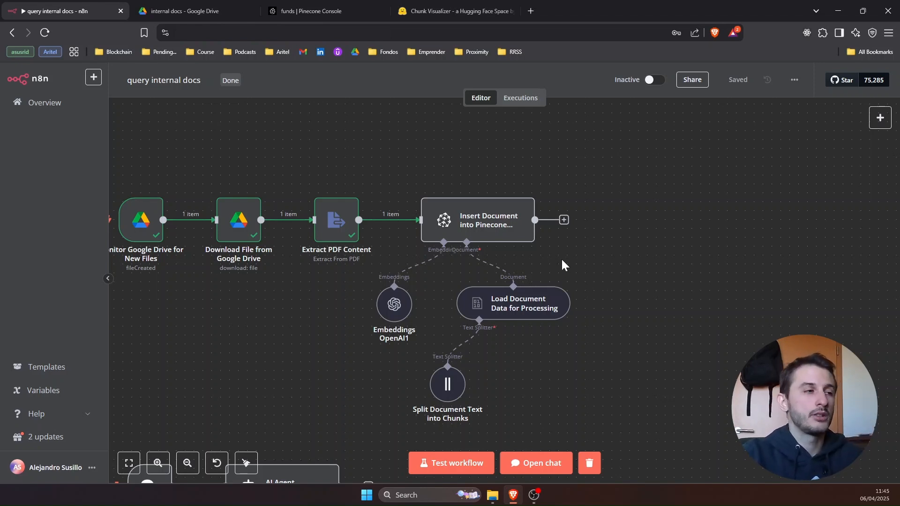
pyautogui.doubleClick(469, 221)
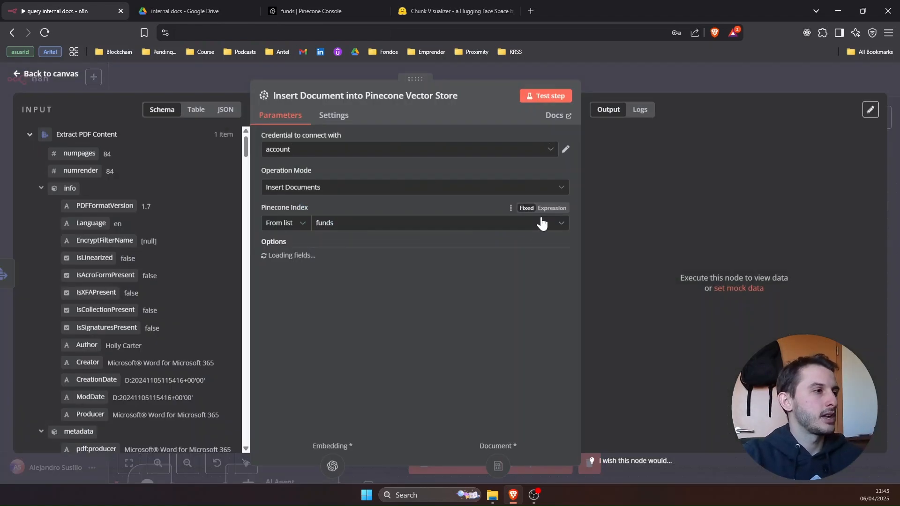
pyautogui.doubleClick(301, 277)
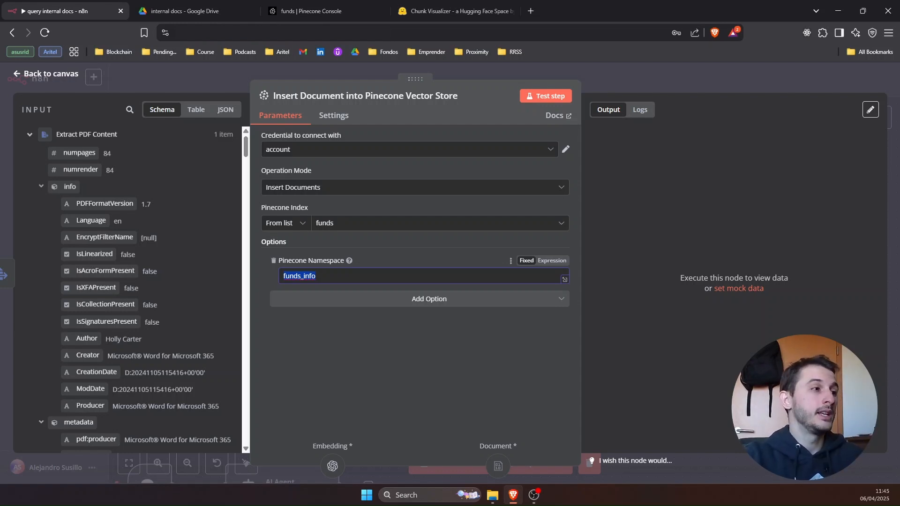
pyautogui.moveTo(349, 264)
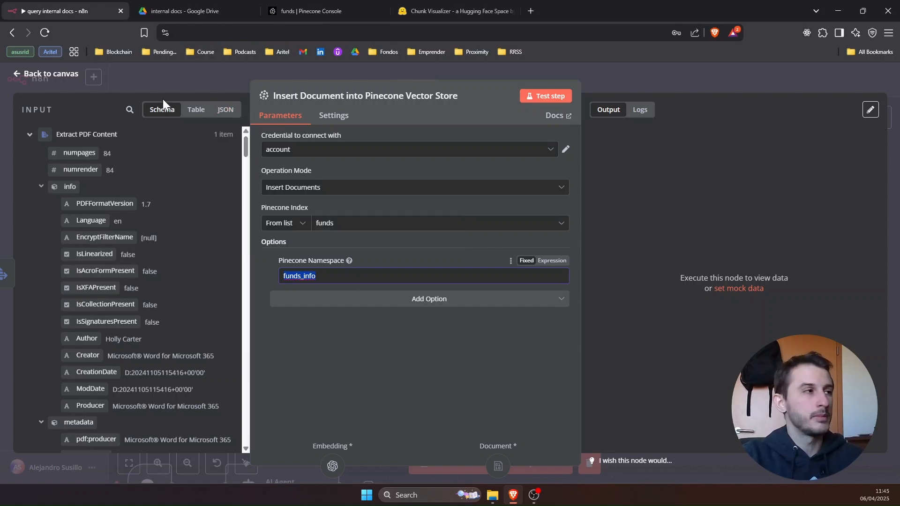
pyautogui.press('Escape')
# Adjust the Embeddings OpenAI1 node's place on the canvas and check its embedding model setting.
pyautogui.moveTo(396, 309)
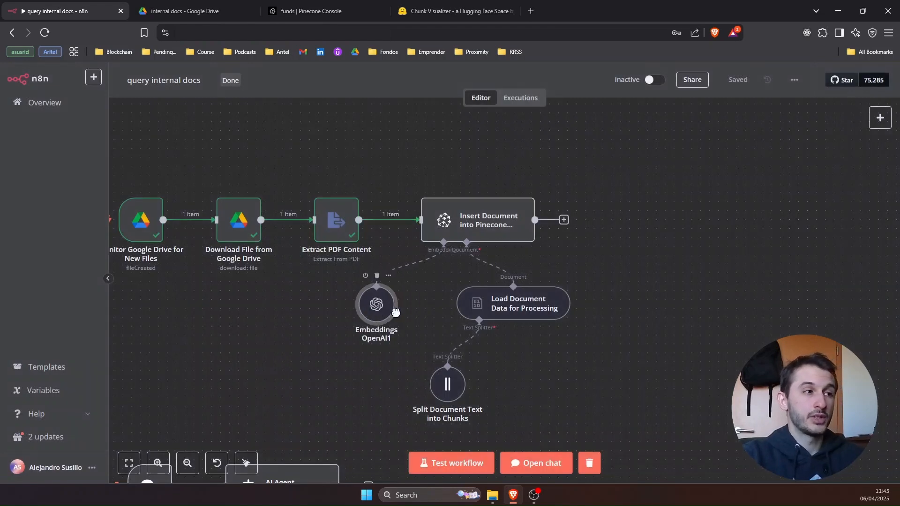
pyautogui.moveTo(395, 312)
pyautogui.mouseDown()
pyautogui.moveTo(413, 313)
pyautogui.moveTo(404, 313)
pyautogui.mouseUp()
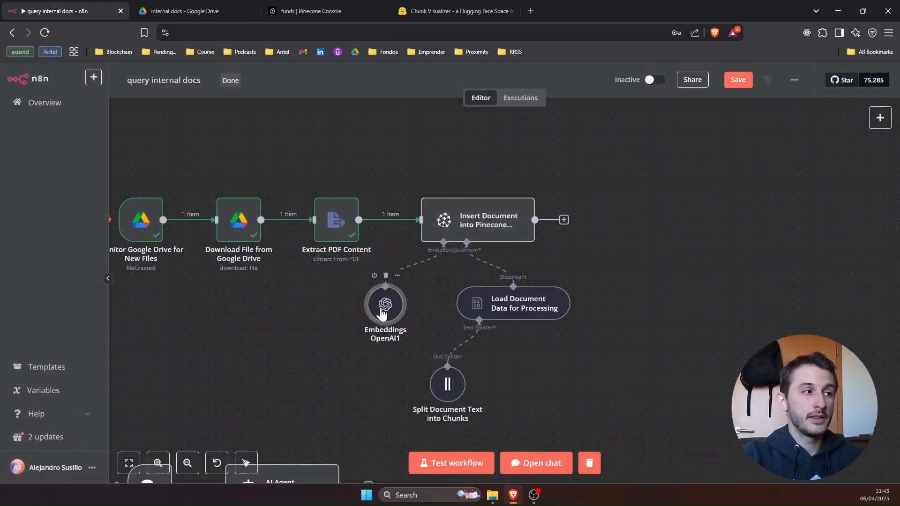
pyautogui.doubleClick(382, 314)
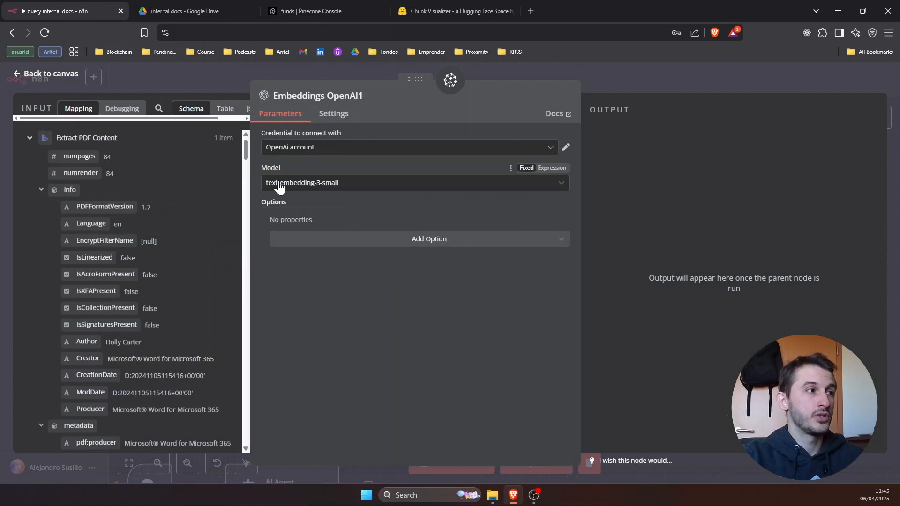
pyautogui.click(206, 81)
# Review the data type and mode settings of the Load Document Data for Processing node.
pyautogui.scroll(-2, 553, 282)
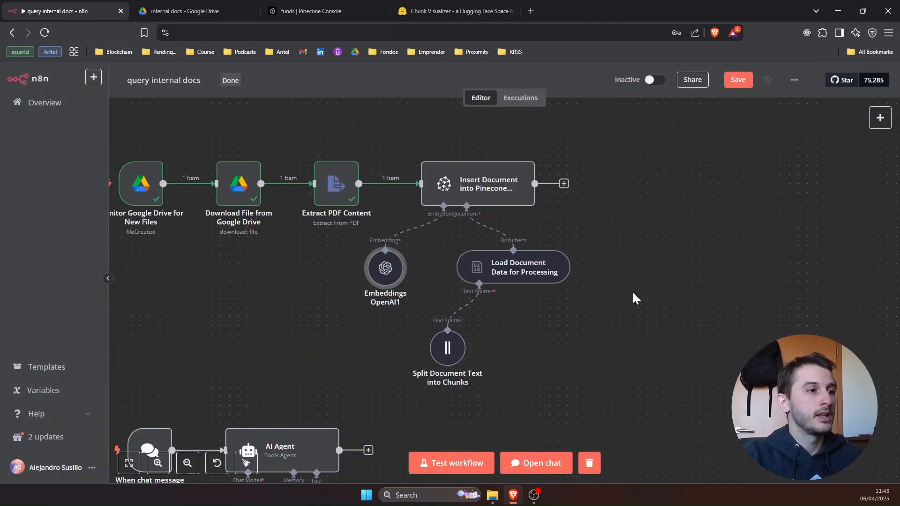
pyautogui.doubleClick(524, 274)
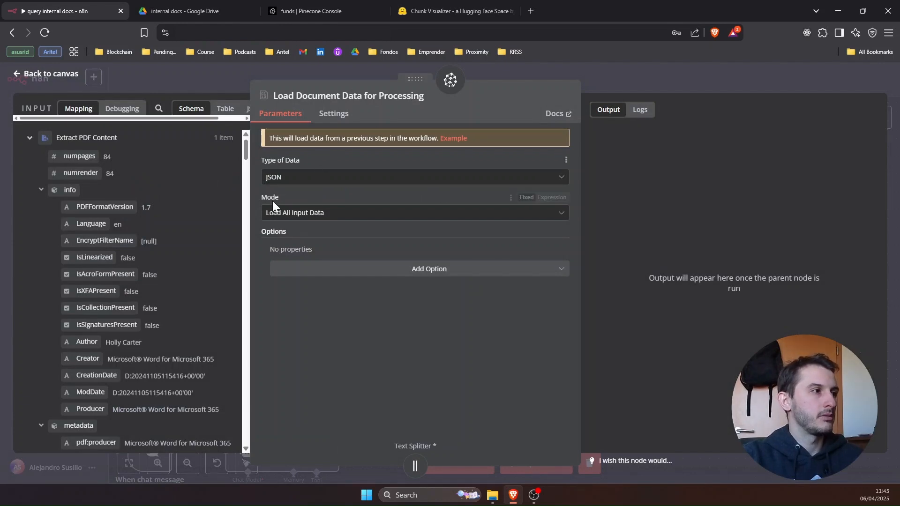
pyautogui.click(281, 178)
pyautogui.click(302, 164)
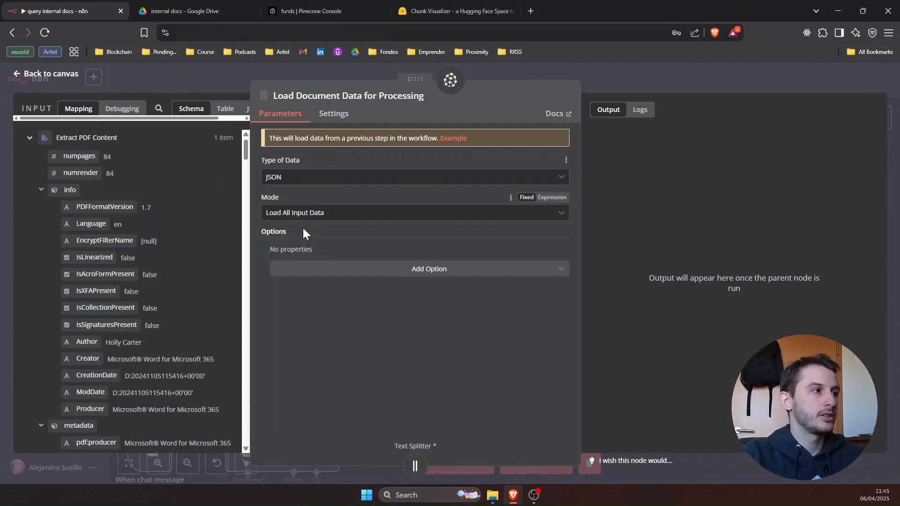
pyautogui.click(232, 88)
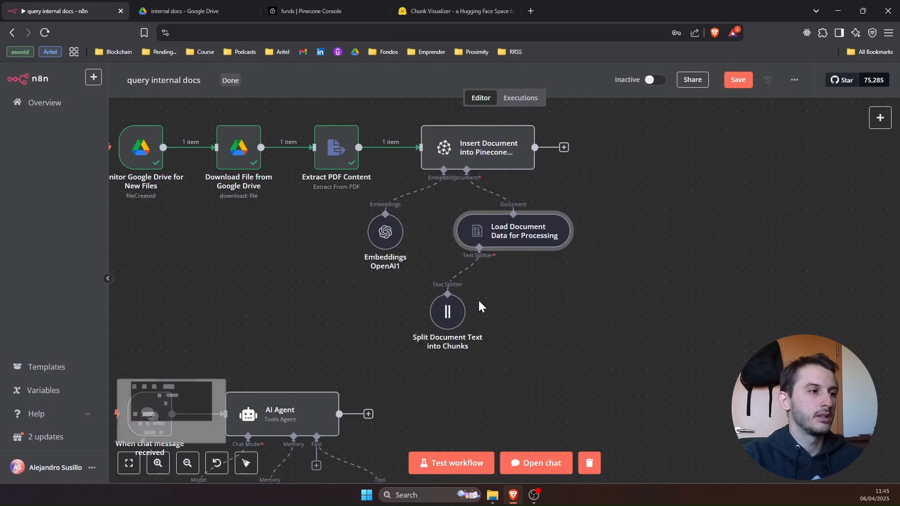
# Review the chunk size and chunk overlap settings of the Split Document Text into Chunks node.
pyautogui.doubleClick(448, 312)
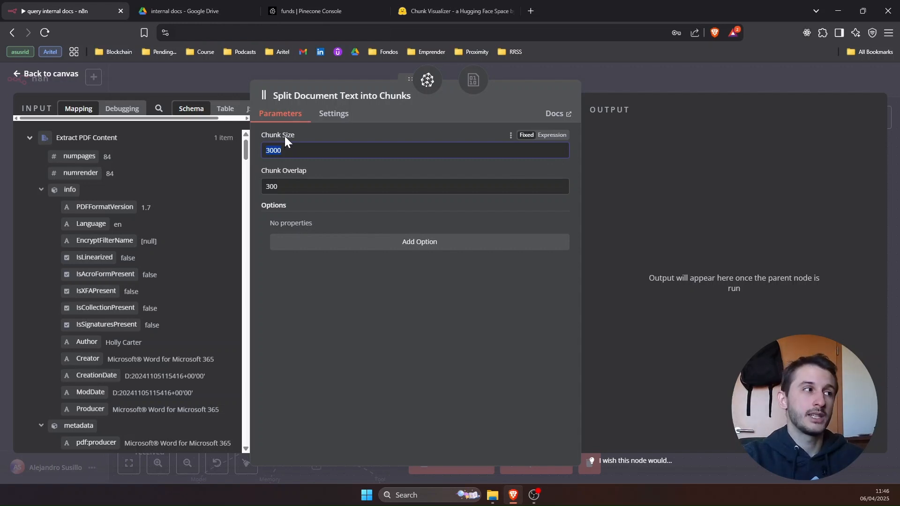
pyautogui.moveTo(284, 151); pyautogui.dragTo(273, 151)
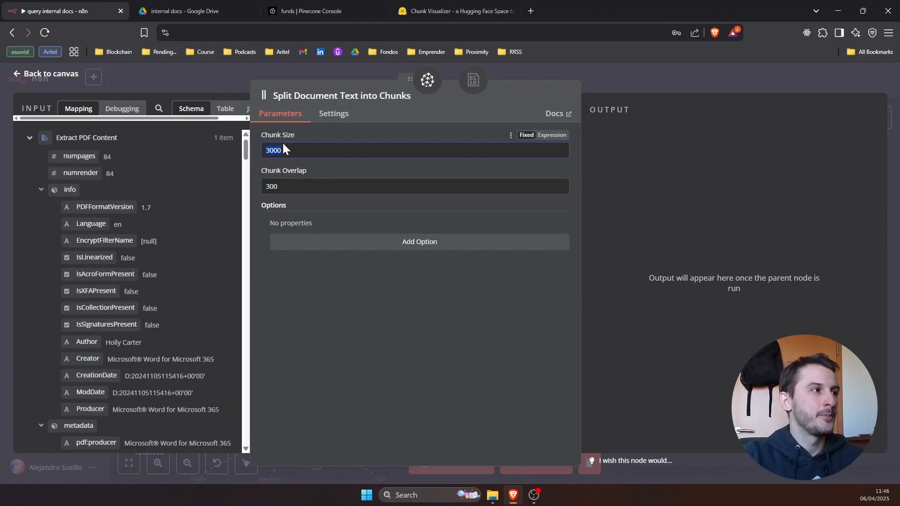
pyautogui.click(210, 87)
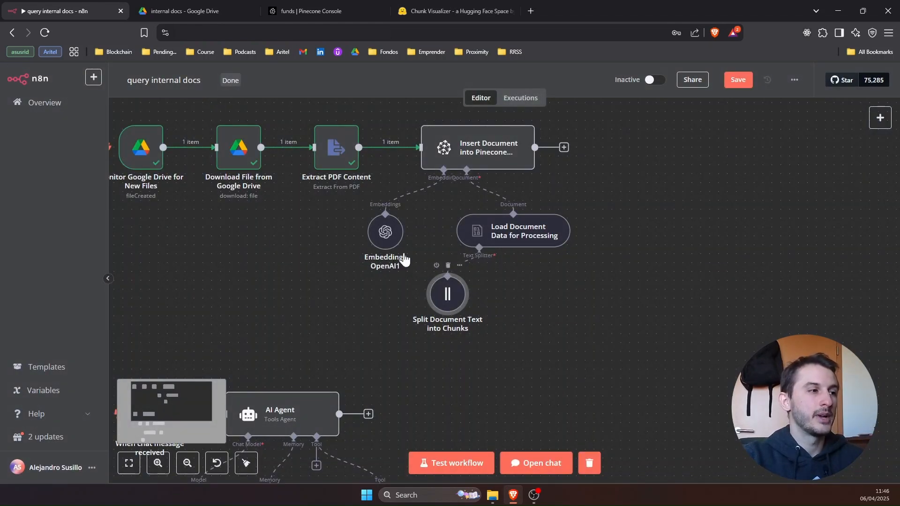
pyautogui.moveTo(381, 224)
pyautogui.mouseDown()
pyautogui.moveTo(364, 232)
pyautogui.moveTo(373, 223)
pyautogui.mouseUp()
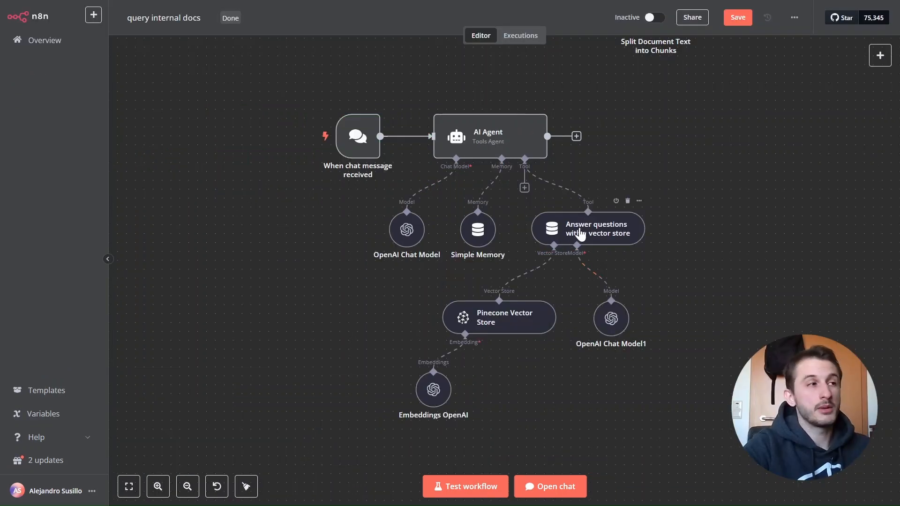
# Look over the AI Agent branch, from its chat trigger to the attached model, memory and vector store tool.
pyautogui.moveTo(270, 91); pyautogui.dragTo(640, 379)
pyautogui.click(258, 250)
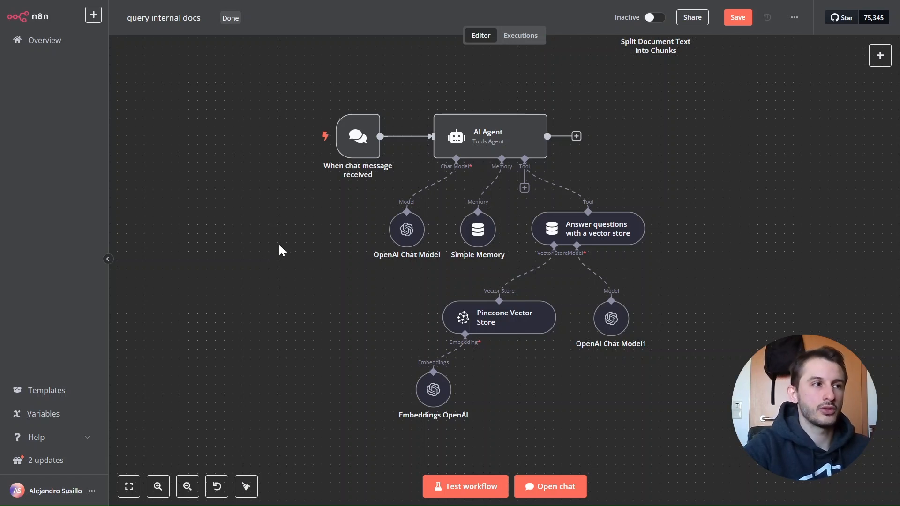
pyautogui.moveTo(351, 89)
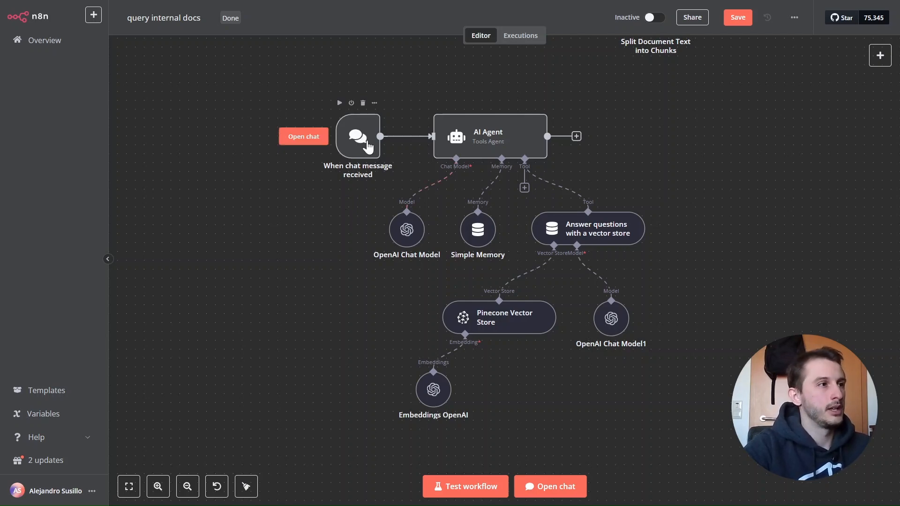
# Examine the AI Agent node's prompt source, system message and list of additional options.
pyautogui.doubleClick(473, 143)
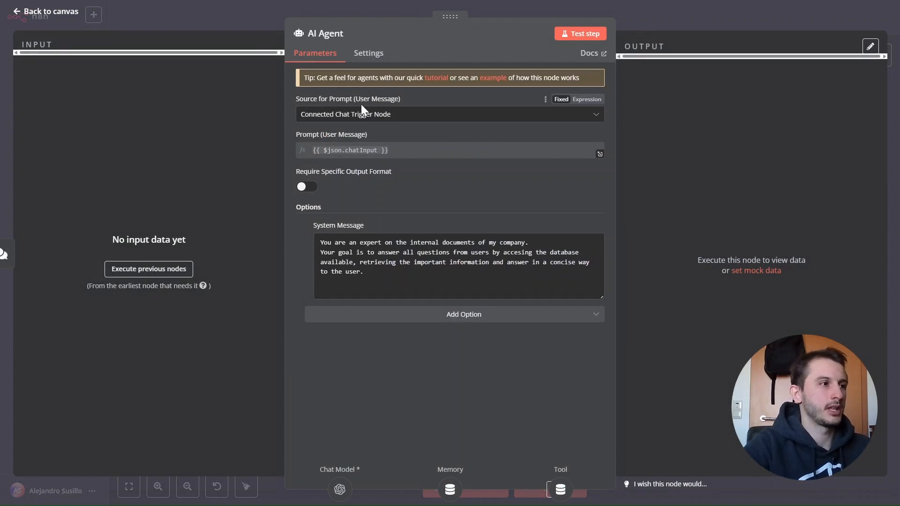
pyautogui.moveTo(368, 273); pyautogui.dragTo(319, 242)
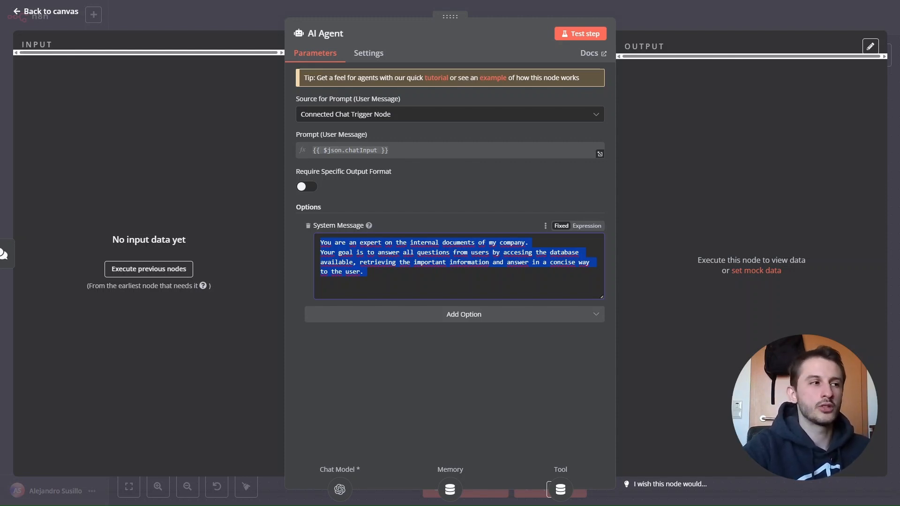
pyautogui.click(367, 272)
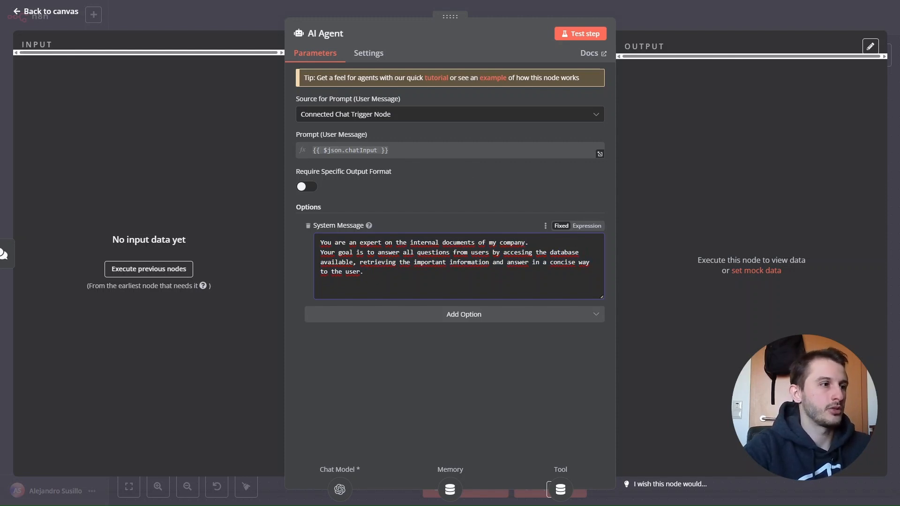
pyautogui.moveTo(367, 272); pyautogui.dragTo(319, 242)
pyautogui.click(390, 351)
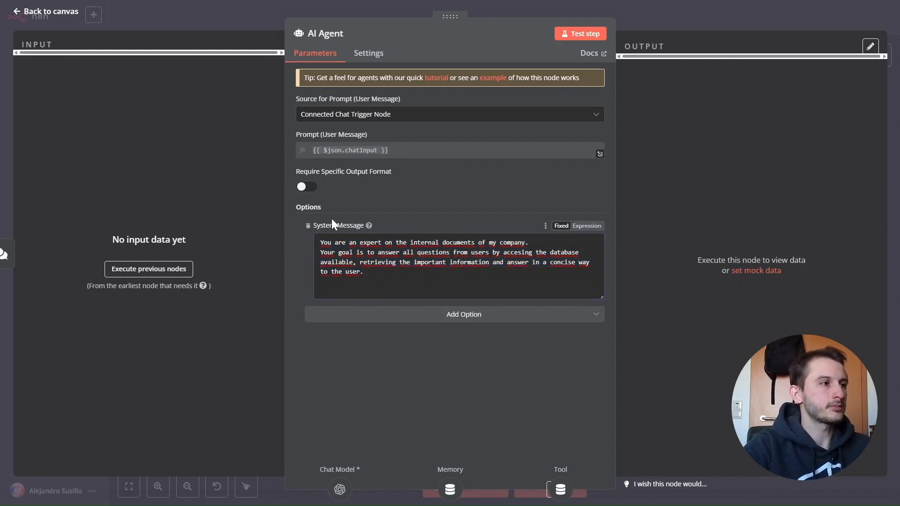
pyautogui.click(453, 314)
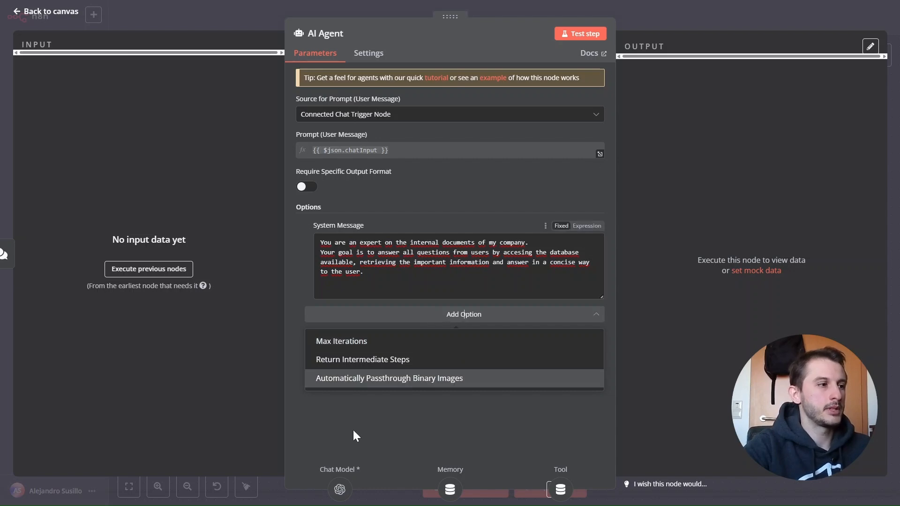
pyautogui.click(215, 8)
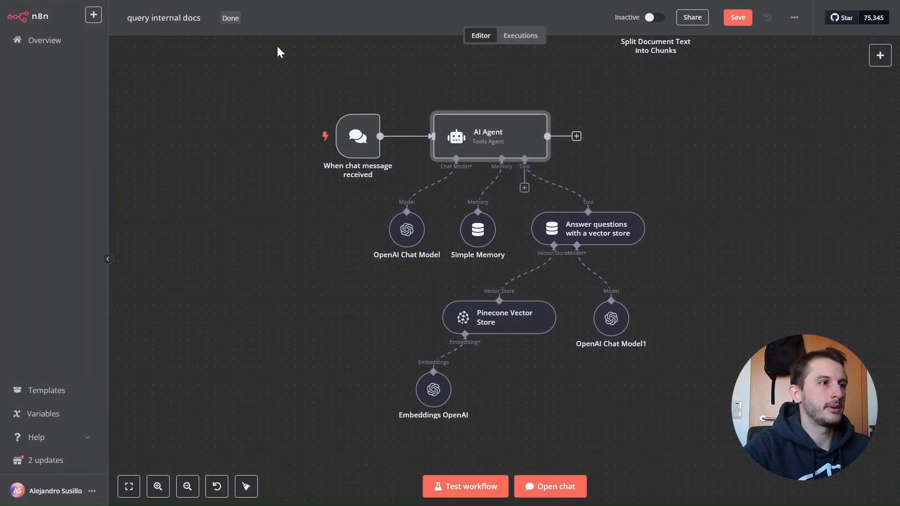
# Check the OpenAI Chat Model node's model and the Simple Memory node's session and context window settings.
pyautogui.doubleClick(408, 240)
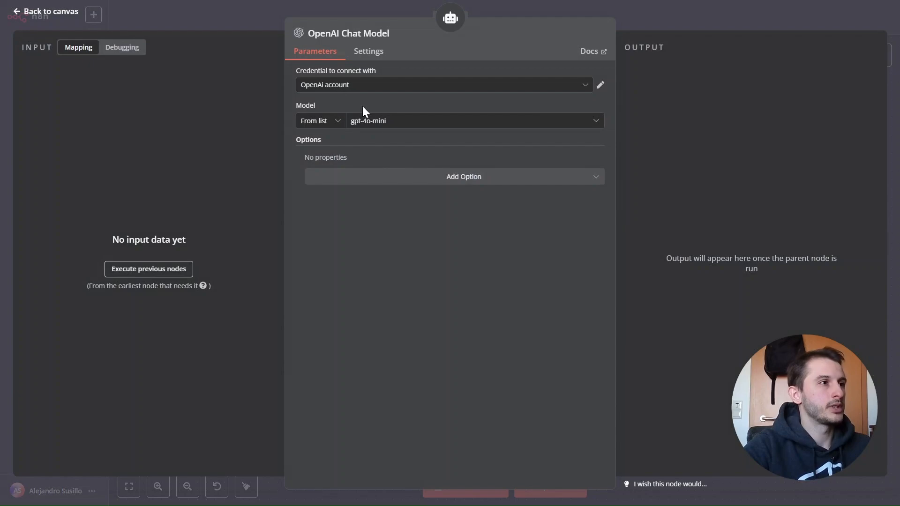
pyautogui.click(214, 18)
pyautogui.doubleClick(478, 232)
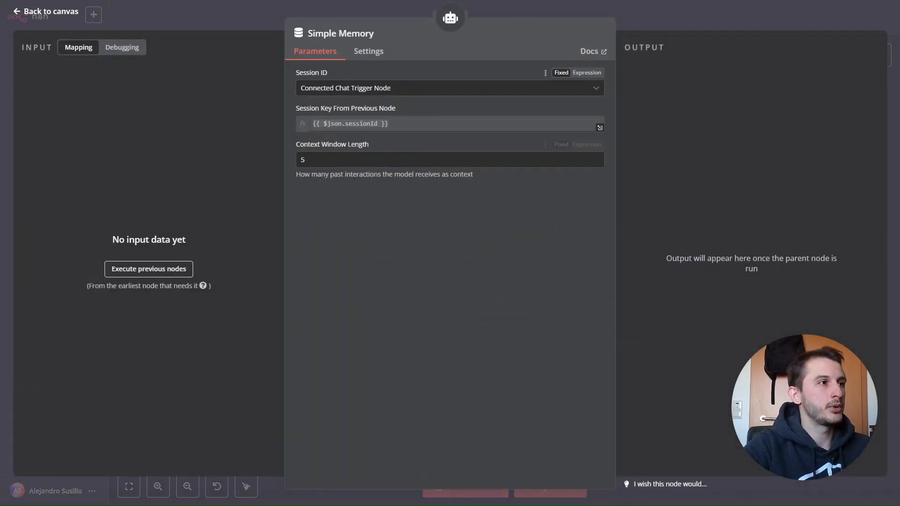
pyautogui.click(247, 21)
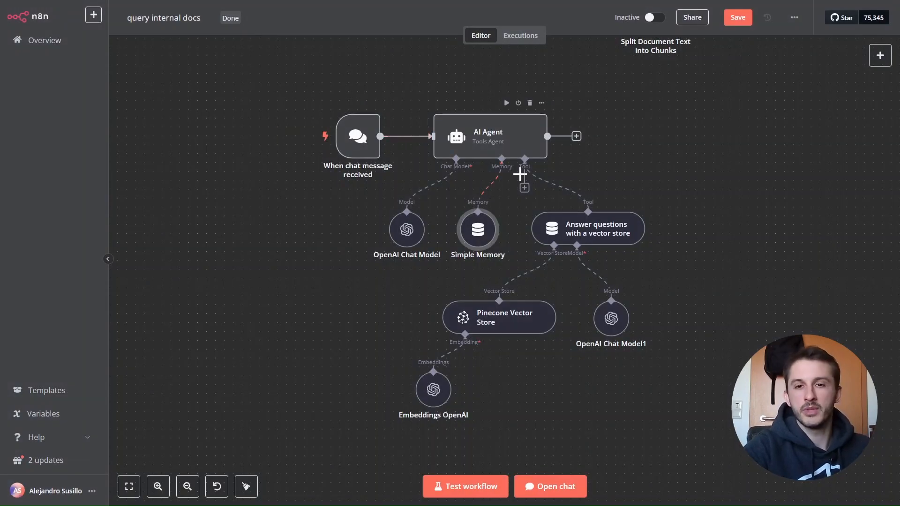
# Review the data name, description and limit of the Answer questions with a vector store tool.
pyautogui.doubleClick(592, 232)
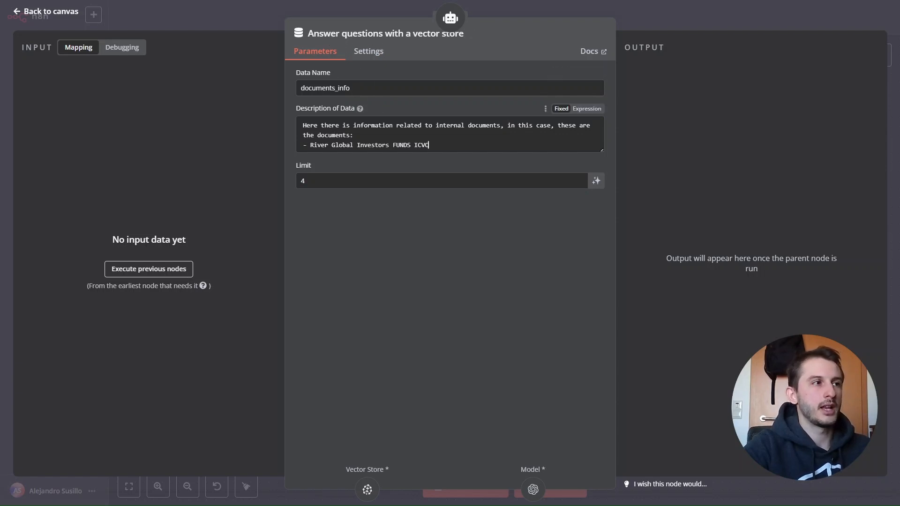
pyautogui.moveTo(429, 145); pyautogui.dragTo(302, 125)
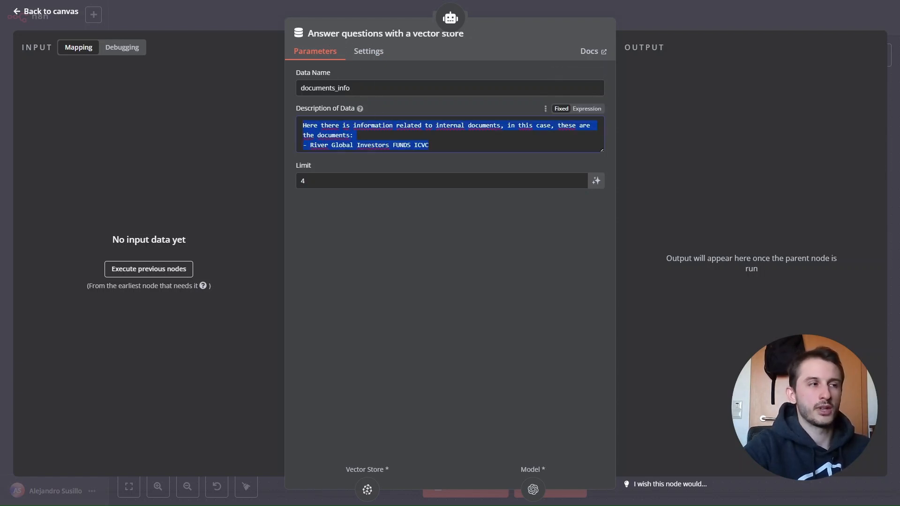
pyautogui.click(220, 37)
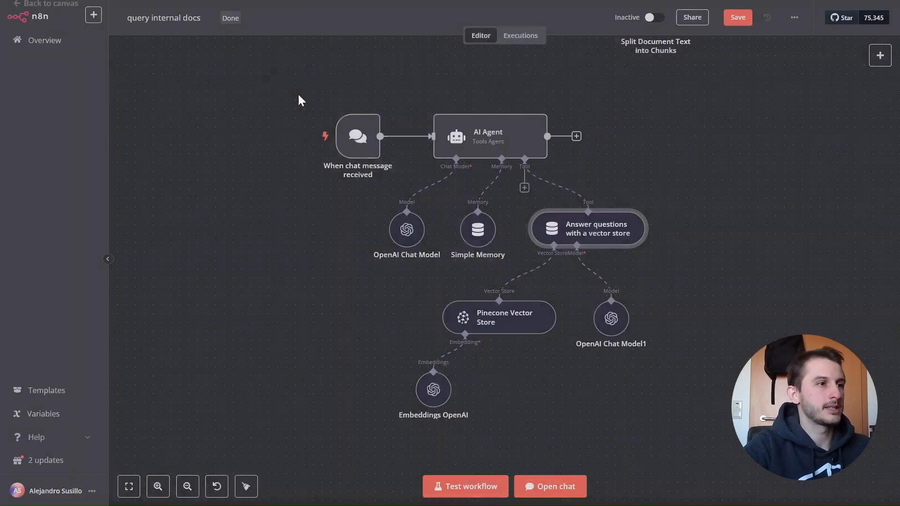
# Review the Pinecone Vector Store node's operation mode, index and namespace settings.
pyautogui.doubleClick(492, 320)
pyautogui.click(394, 287)
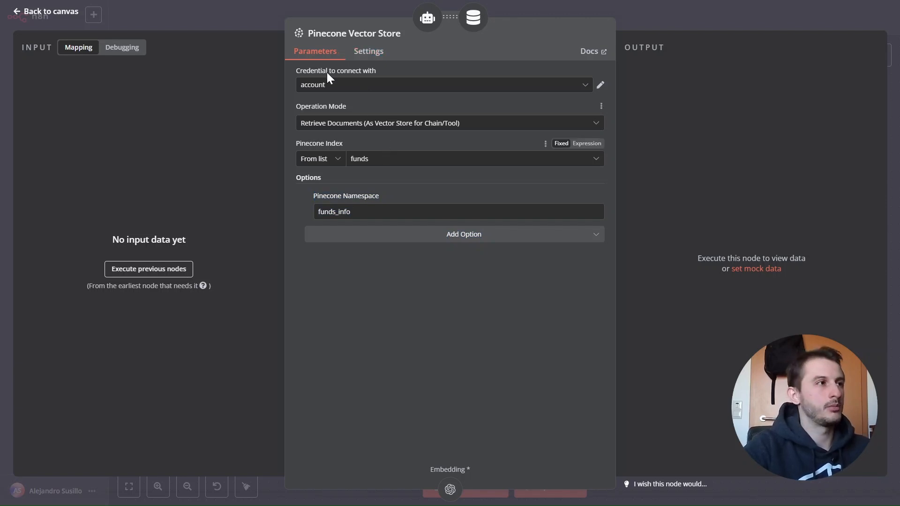
pyautogui.click(379, 127)
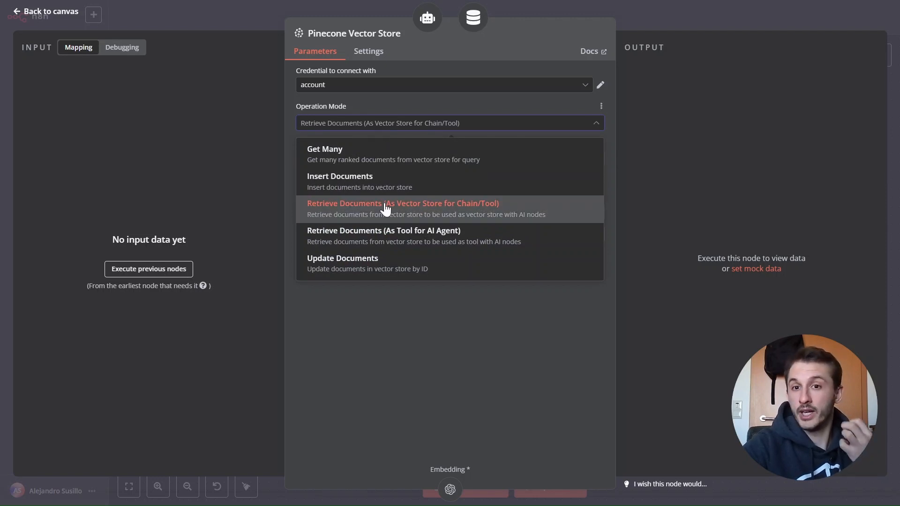
pyautogui.click(403, 320)
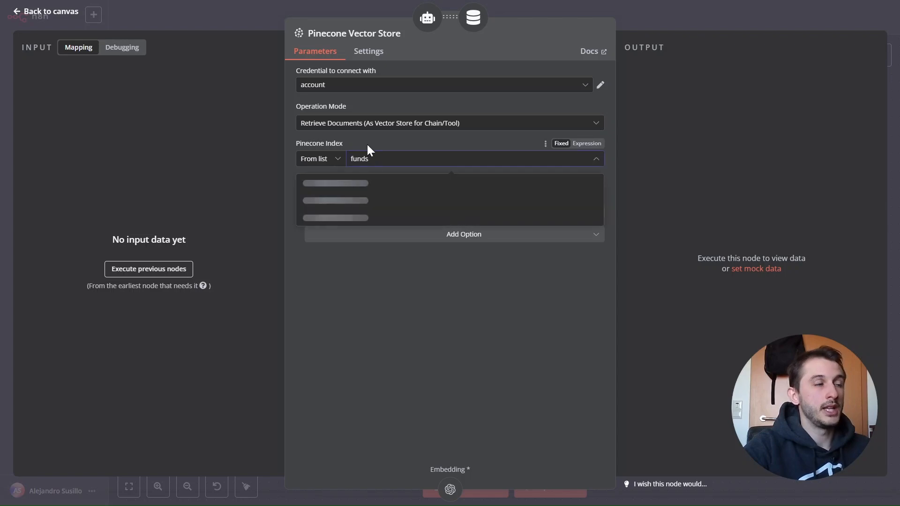
pyautogui.click(352, 212)
pyautogui.moveTo(352, 212); pyautogui.dragTo(308, 224)
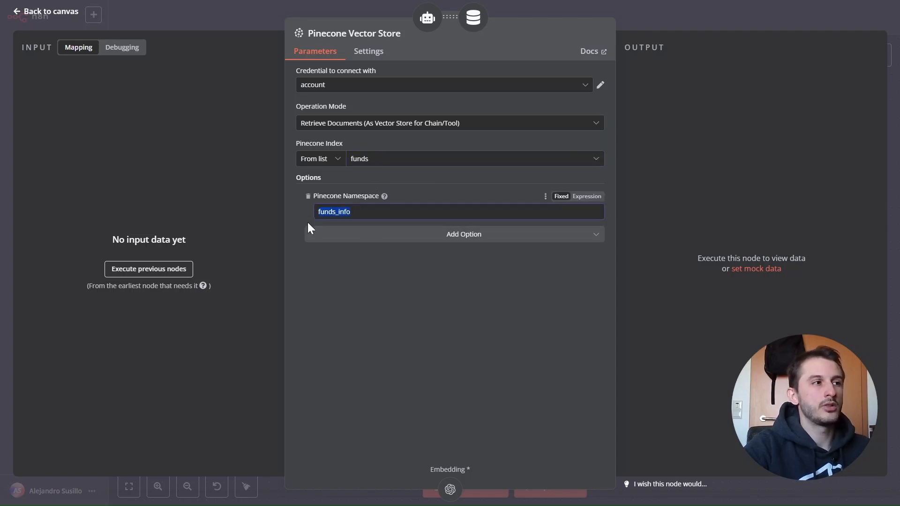
pyautogui.click(241, 20)
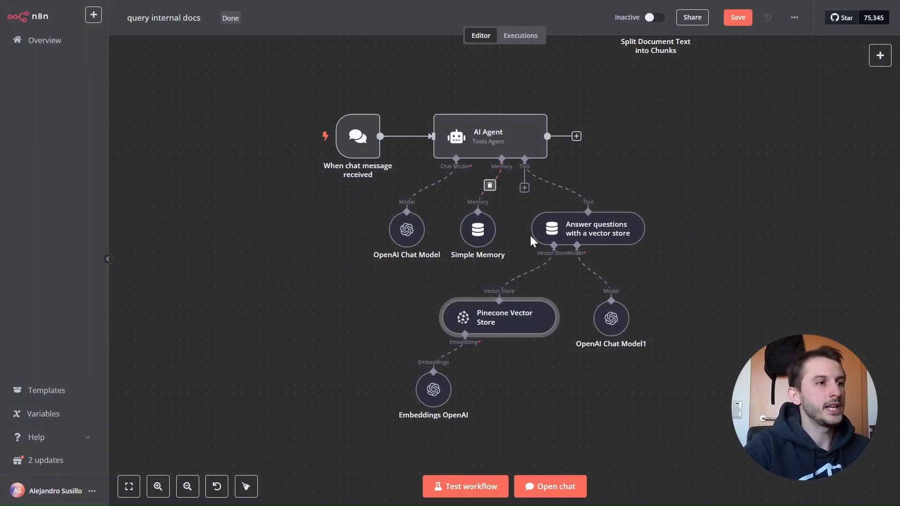
# Check the Embeddings OpenAI node's model, and the model and available options of the OpenAI Chat Model1 node.
pyautogui.doubleClick(444, 395)
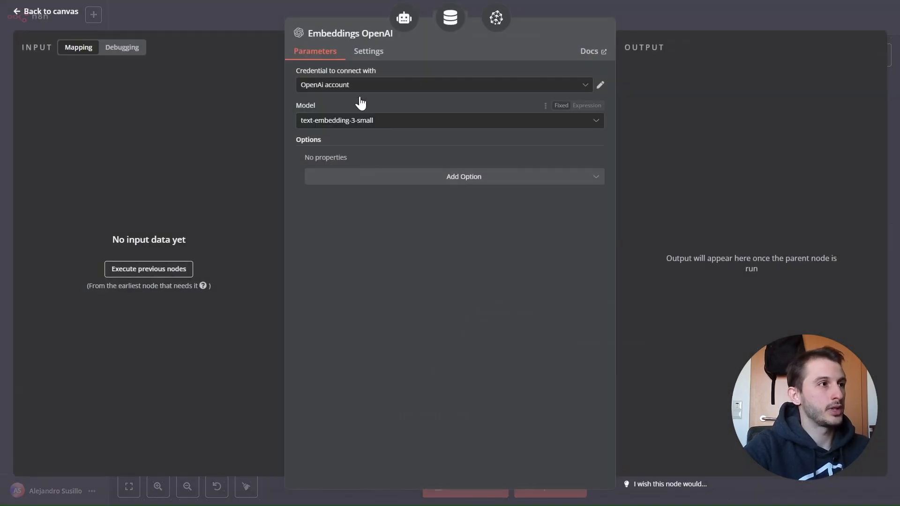
pyautogui.click(248, 26)
pyautogui.doubleClick(609, 317)
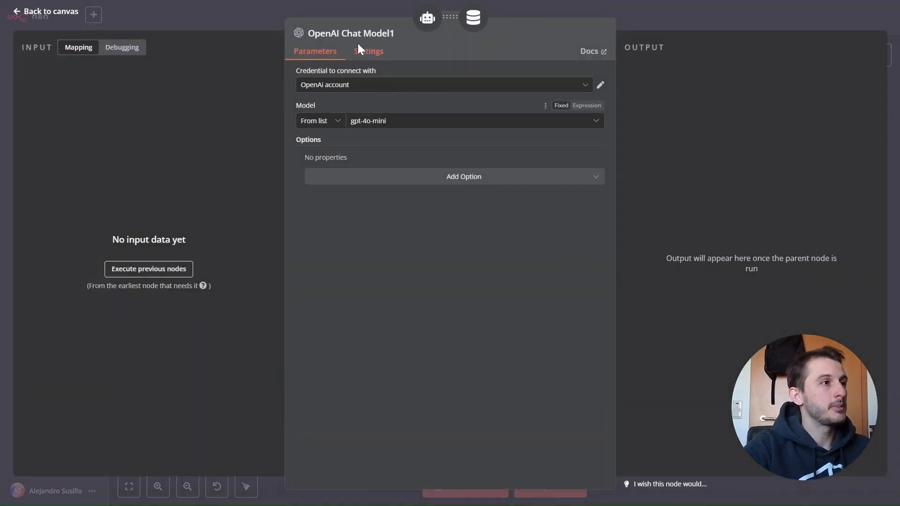
pyautogui.click(483, 179)
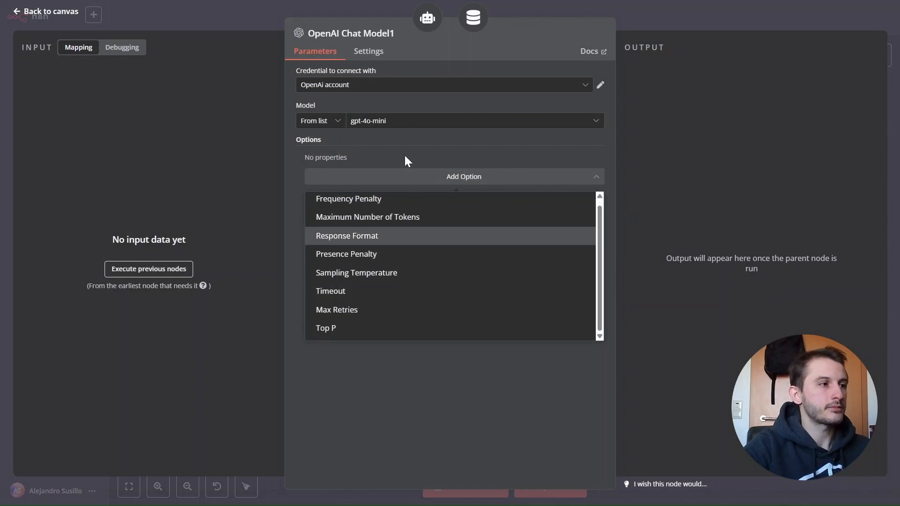
pyautogui.click(396, 413)
pyautogui.click(268, 27)
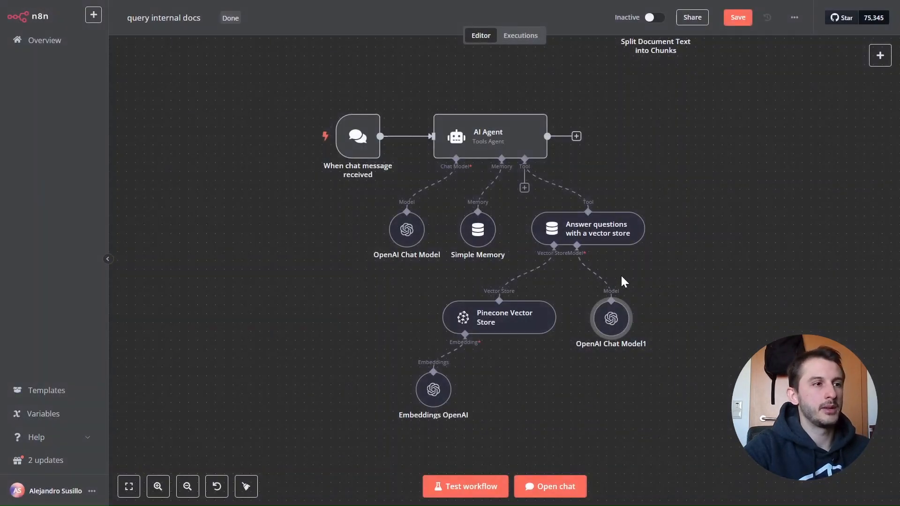
# Open the workflow's chat and resize its panel so the conversation is wide and the agent branch stays in view.
pyautogui.click(561, 493)
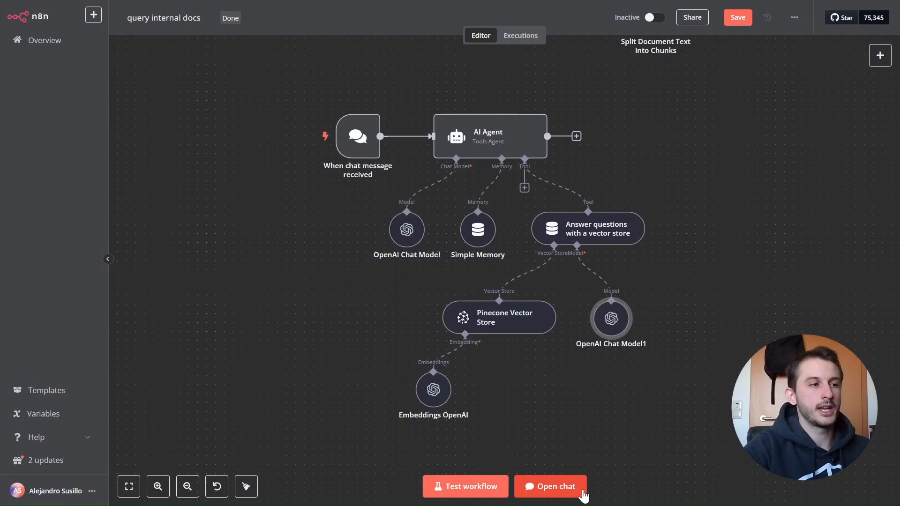
pyautogui.moveTo(394, 352); pyautogui.dragTo(393, 248)
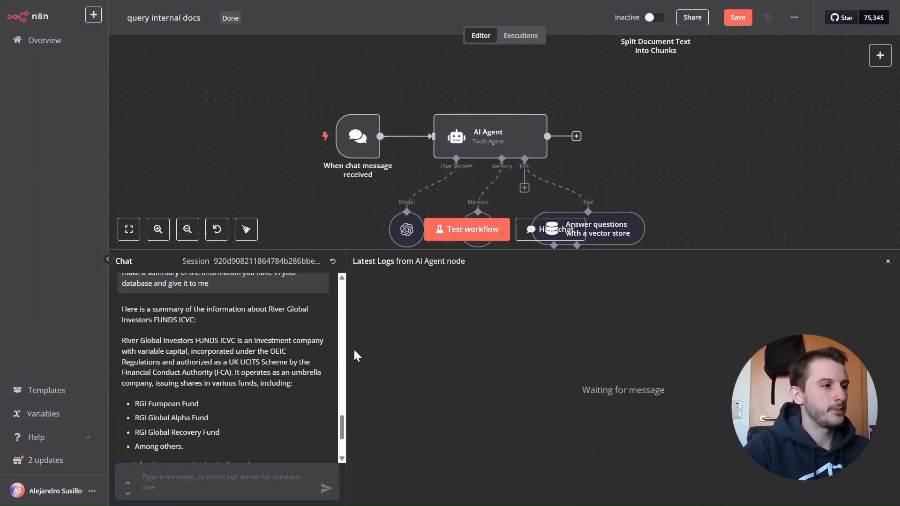
pyautogui.moveTo(346, 346); pyautogui.dragTo(713, 345)
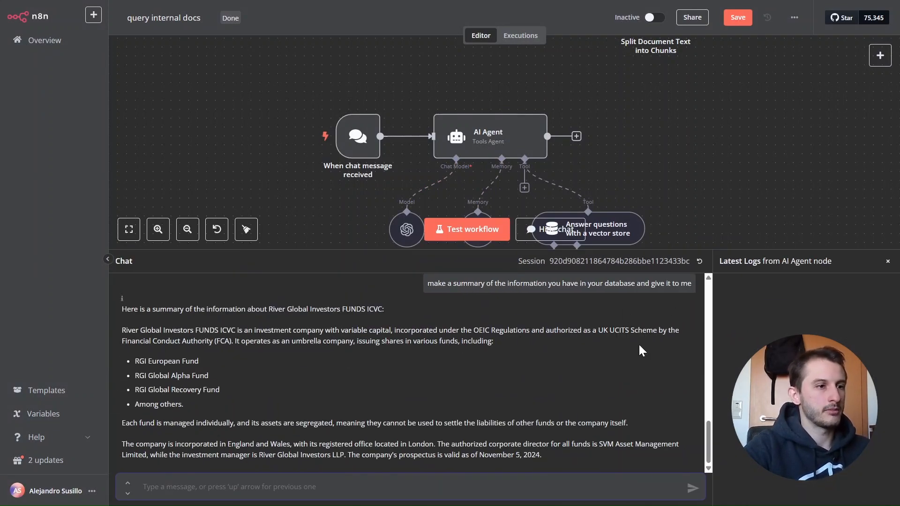
pyautogui.scroll(2, 657, 366)
pyautogui.scroll(-2, 666, 381)
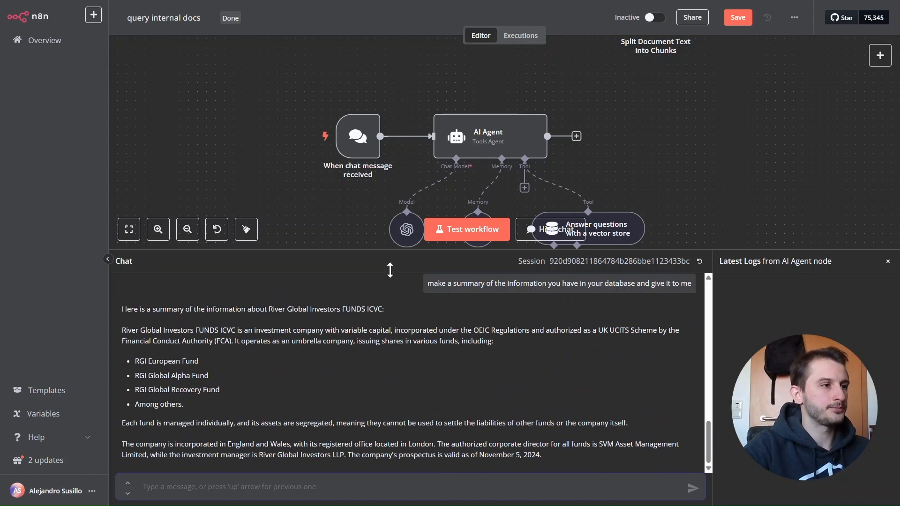
pyautogui.moveTo(390, 251); pyautogui.dragTo(390, 322)
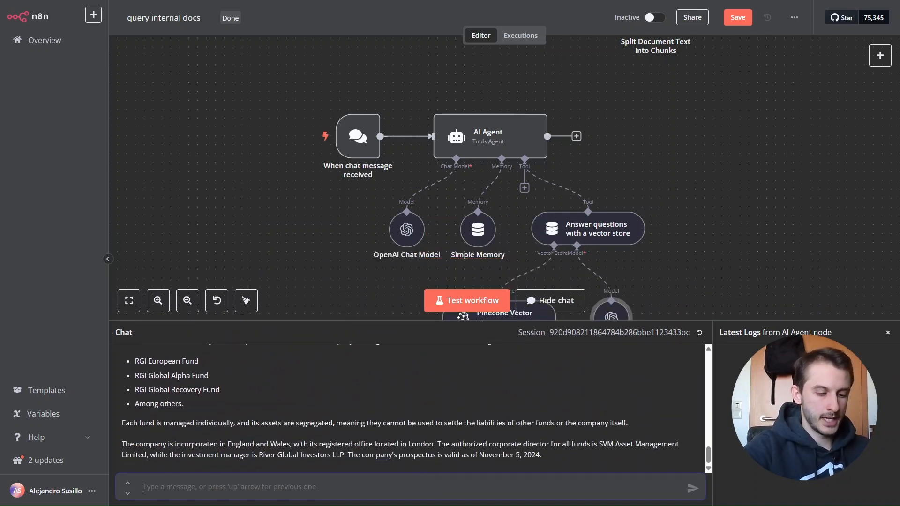
# Send the chat message "make summary of the information you have in the database" to the agent.
pyautogui.write('make')
pyautogui.press('BackSpace')
pyautogui.press('BackSpace')
pyautogui.press('BackSpace')
pyautogui.press('BackSpace')
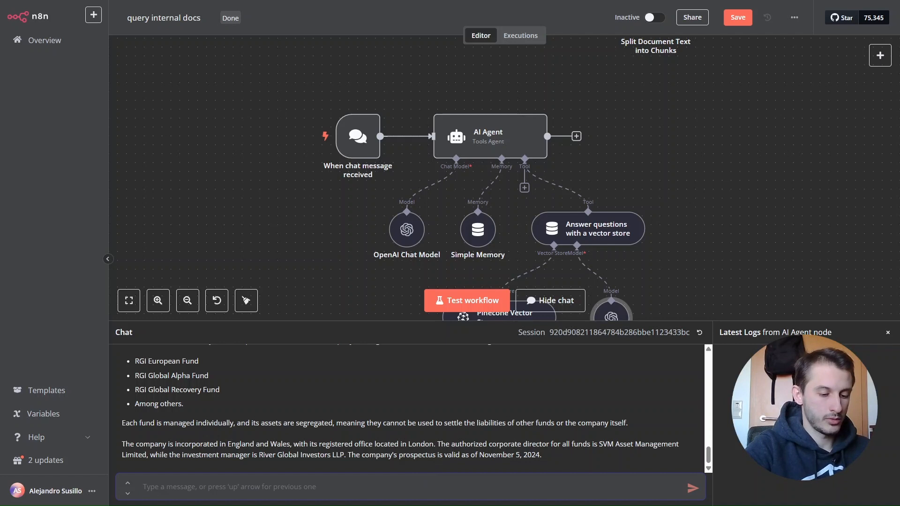
pyautogui.write('make summary')
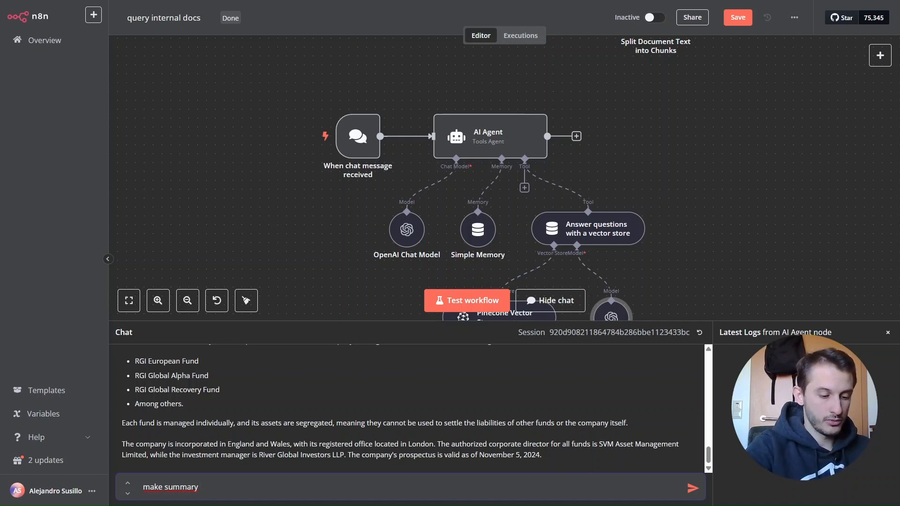
pyautogui.write('of th')
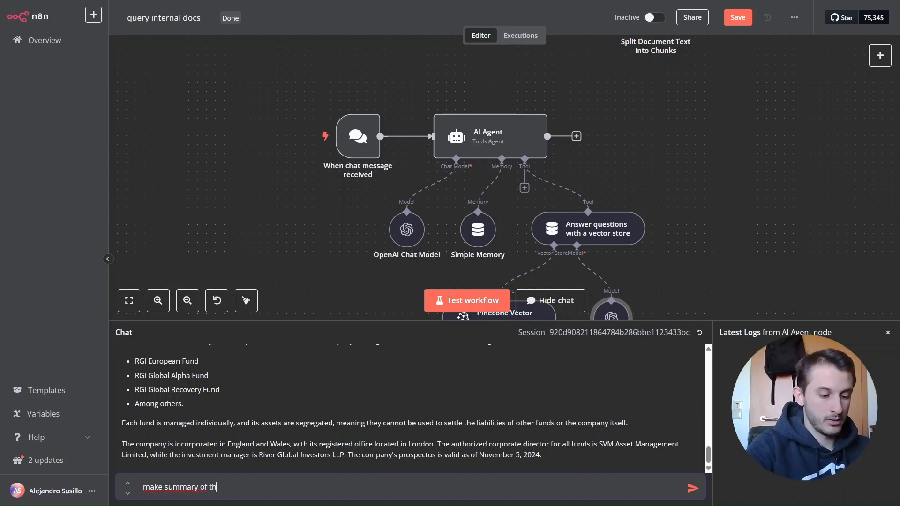
pyautogui.write('e information')
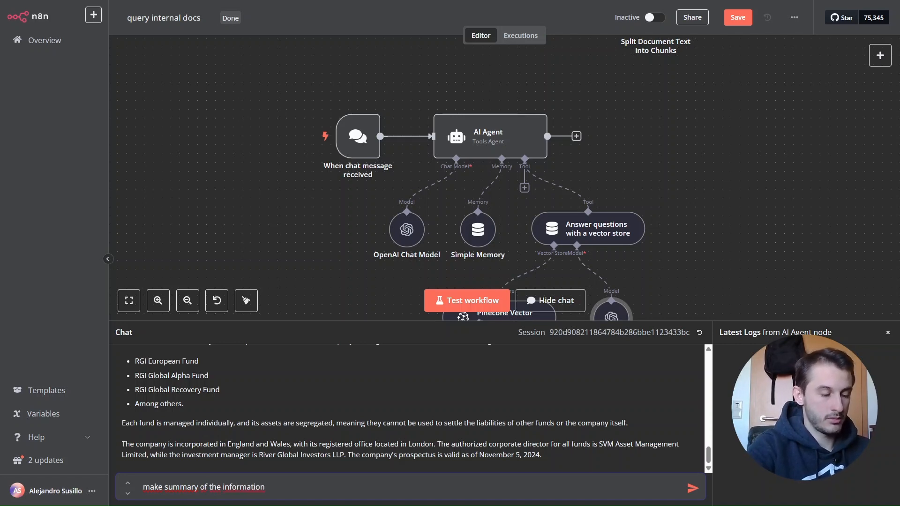
pyautogui.write(' you have')
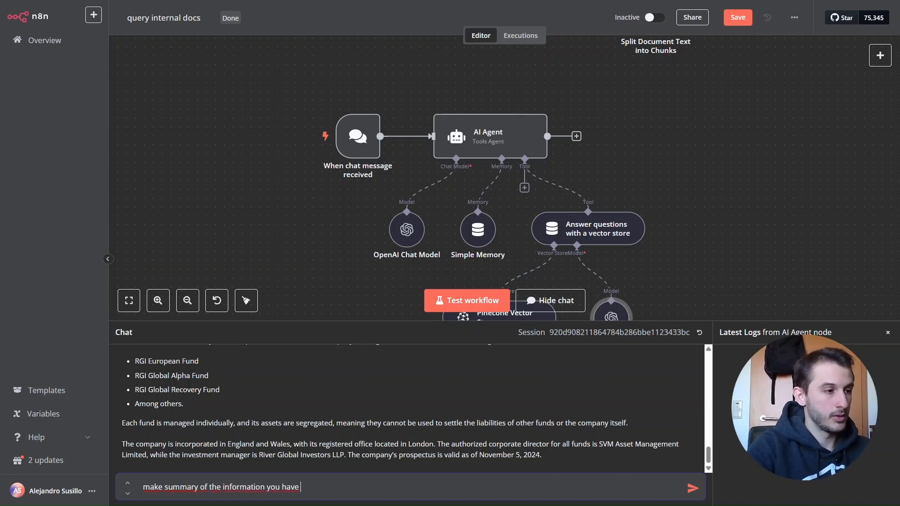
pyautogui.write(' in the database')
pyautogui.press('Return')
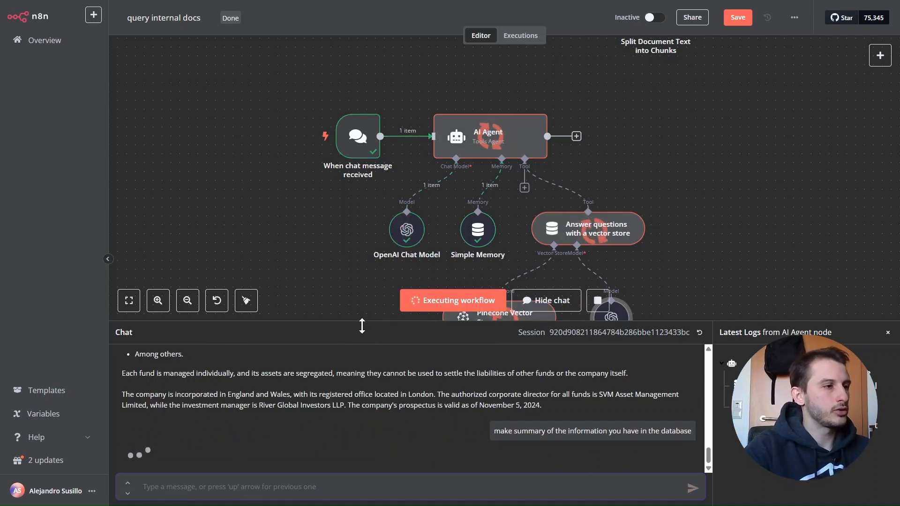
# Follow the run through the agent branch's nodes on the canvas and read the agent's summary reply in the chat.
pyautogui.moveTo(362, 326); pyautogui.dragTo(362, 336)
pyautogui.scroll(-3, 384, 216)
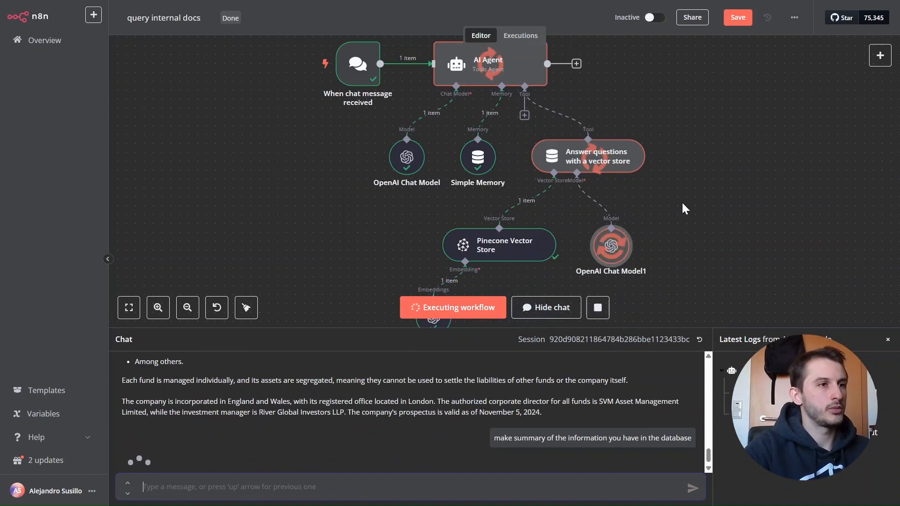
pyautogui.scroll(-4, 710, 171)
pyautogui.moveTo(739, 225); pyautogui.dragTo(639, 221)
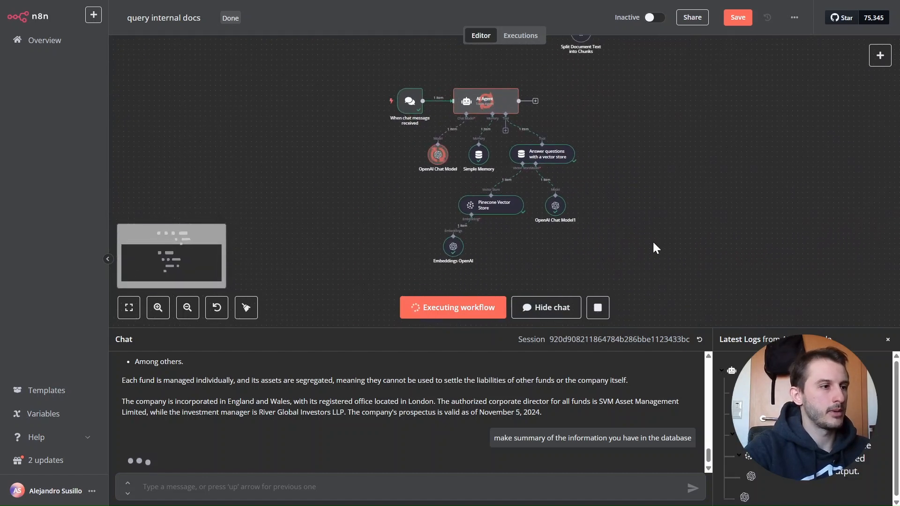
pyautogui.moveTo(332, 328); pyautogui.dragTo(331, 286)
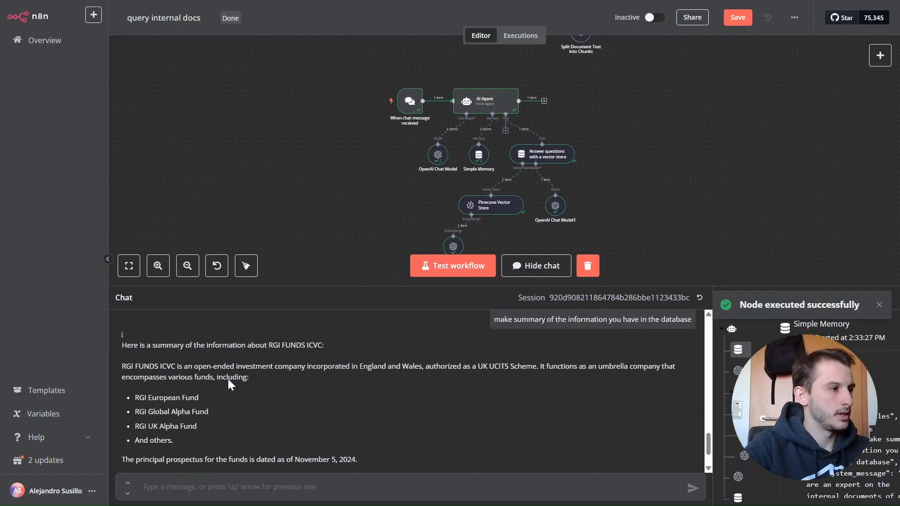
pyautogui.scroll(-1, 178, 376)
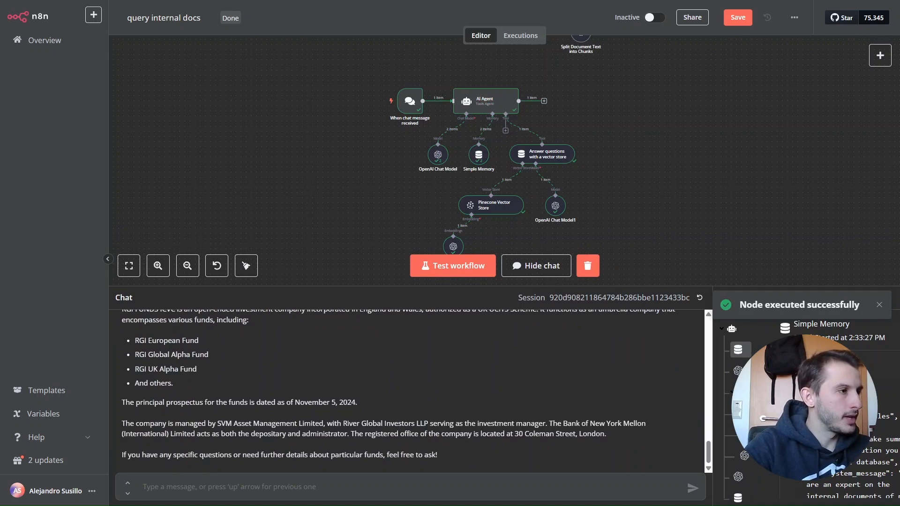
pyautogui.moveTo(171, 403); pyautogui.dragTo(364, 408)
pyautogui.moveTo(236, 402); pyautogui.dragTo(347, 404)
pyautogui.moveTo(253, 423); pyautogui.dragTo(361, 424)
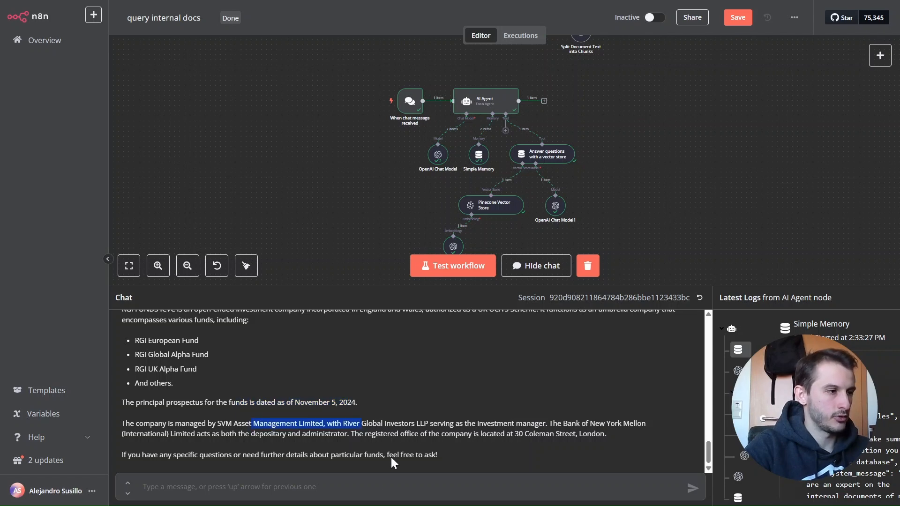
pyautogui.click(396, 464)
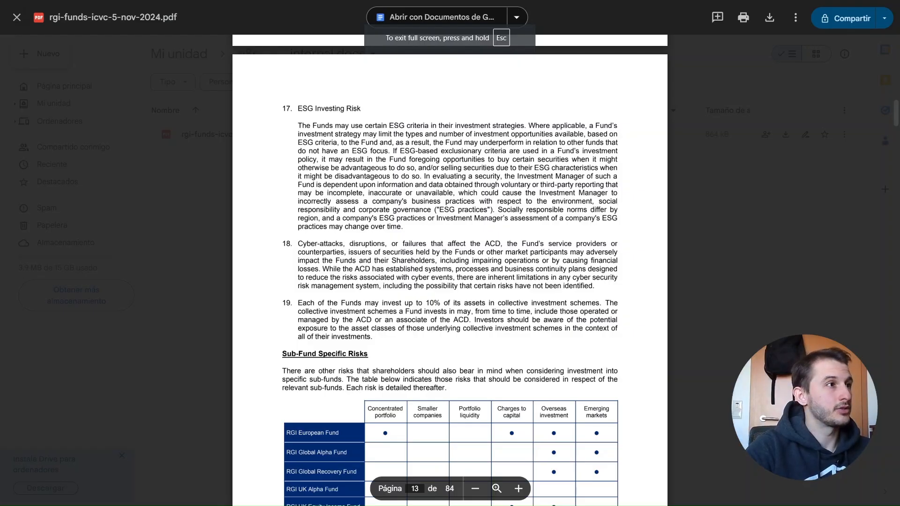
# Examine the ESG Investing Risk section on page 13 of rgi-funds-icvc-5-nov-2024.pdf in Google Drive.
pyautogui.doubleClick(305, 108)
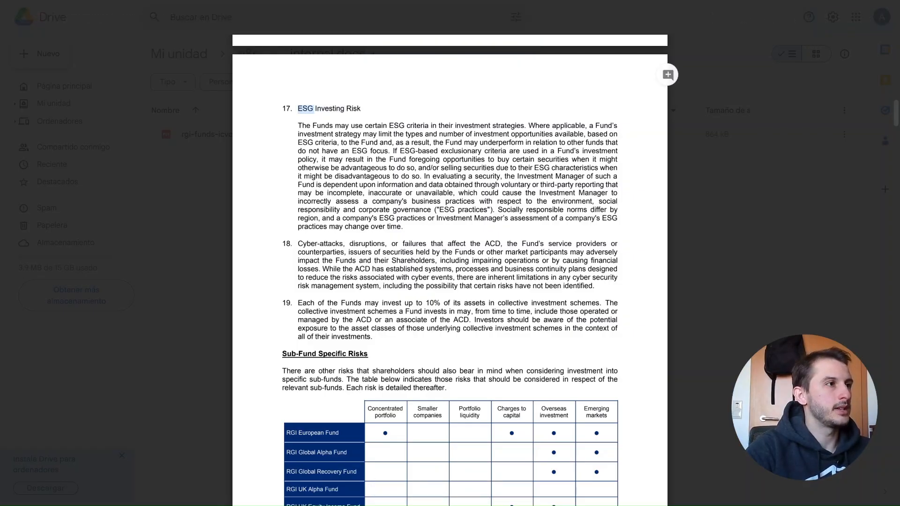
pyautogui.moveTo(314, 109); pyautogui.dragTo(361, 109)
pyautogui.click(361, 109)
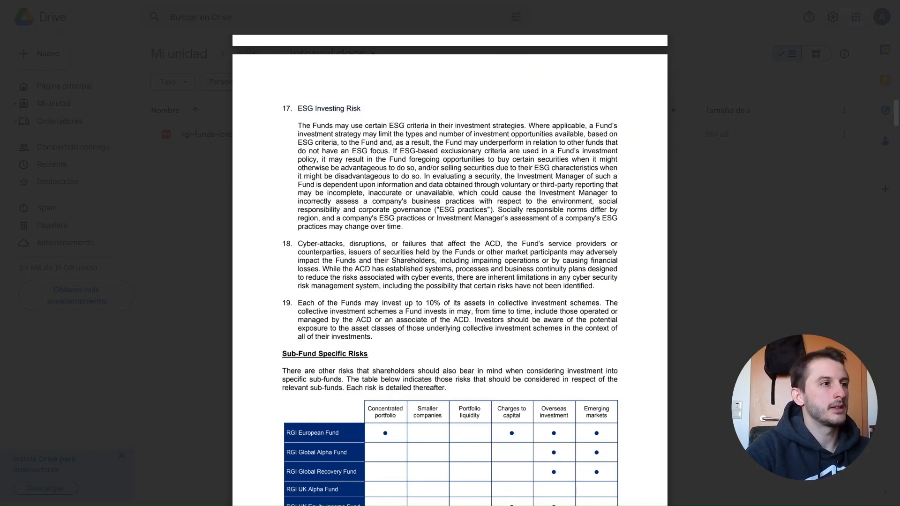
pyautogui.moveTo(403, 227); pyautogui.dragTo(315, 142)
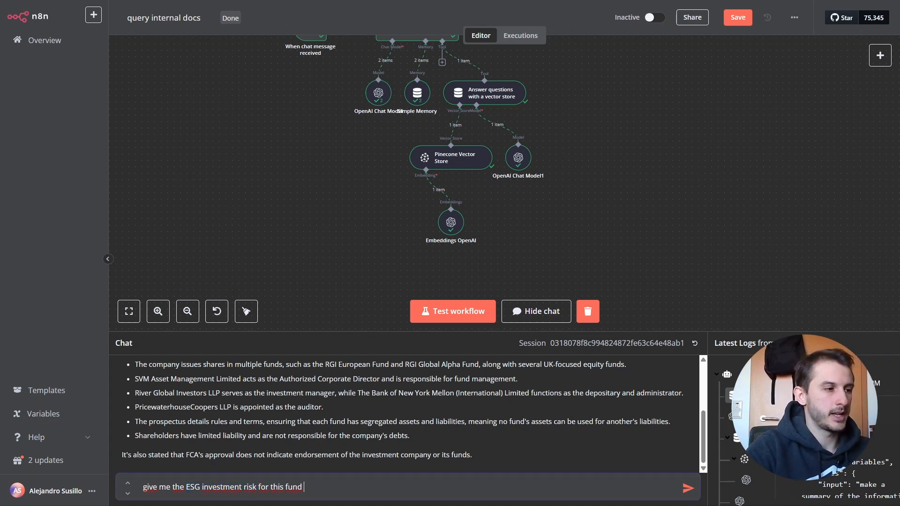
# In the n8n chat, send "give me the ESG investment risk for this fund" and read through the agent's answer.
pyautogui.click(687, 488)
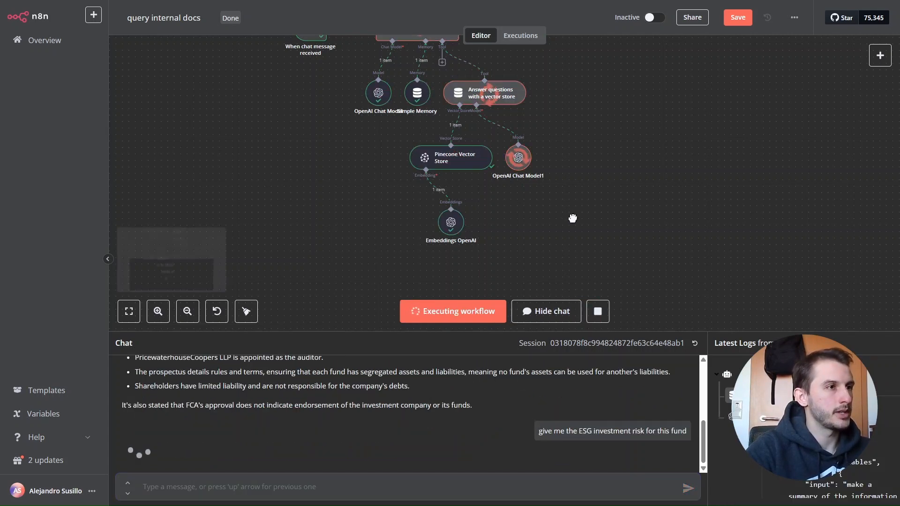
pyautogui.moveTo(573, 218); pyautogui.dragTo(594, 260)
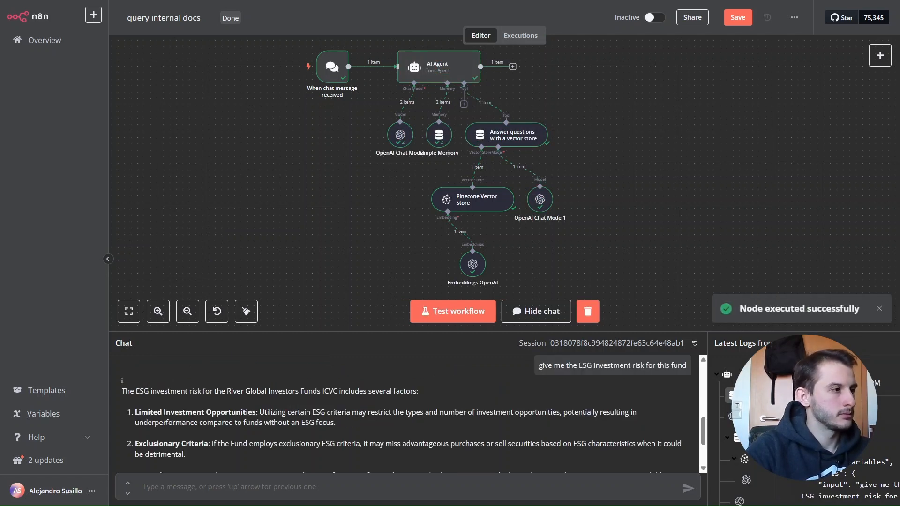
pyautogui.moveTo(134, 391); pyautogui.dragTo(181, 444)
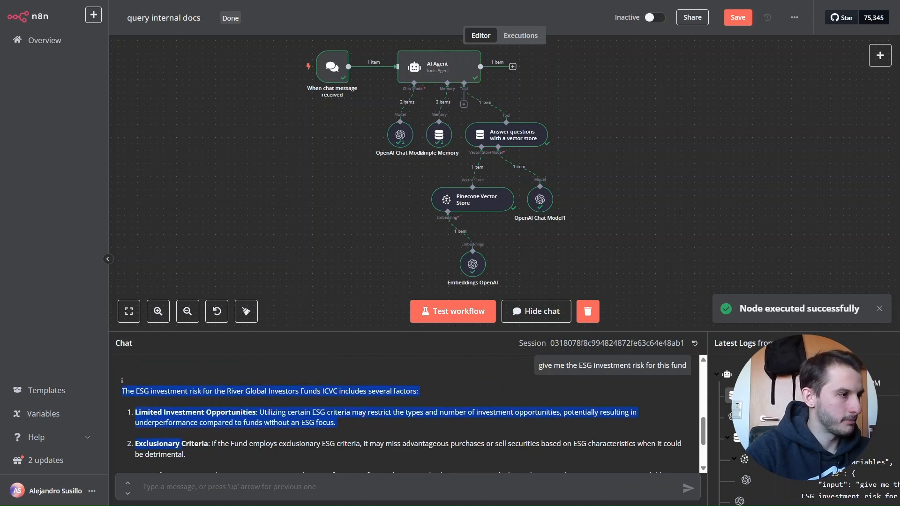
pyautogui.scroll(-2, 181, 443)
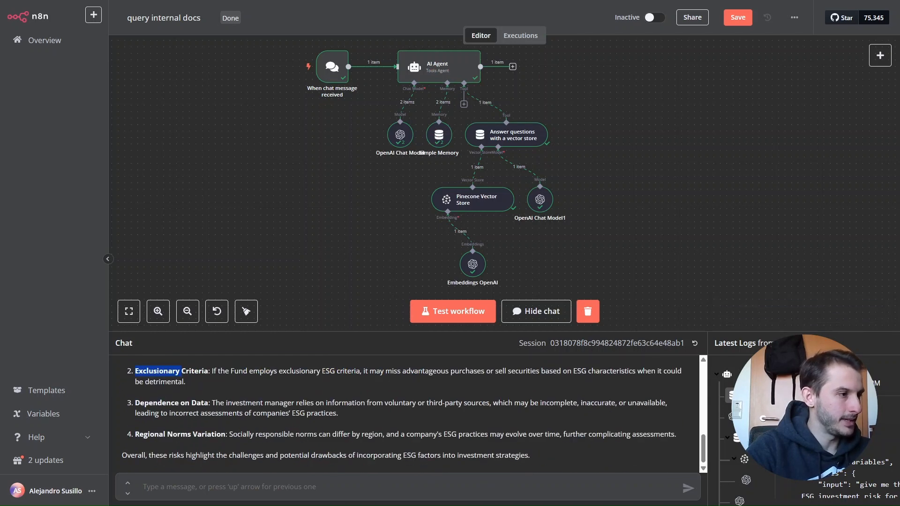